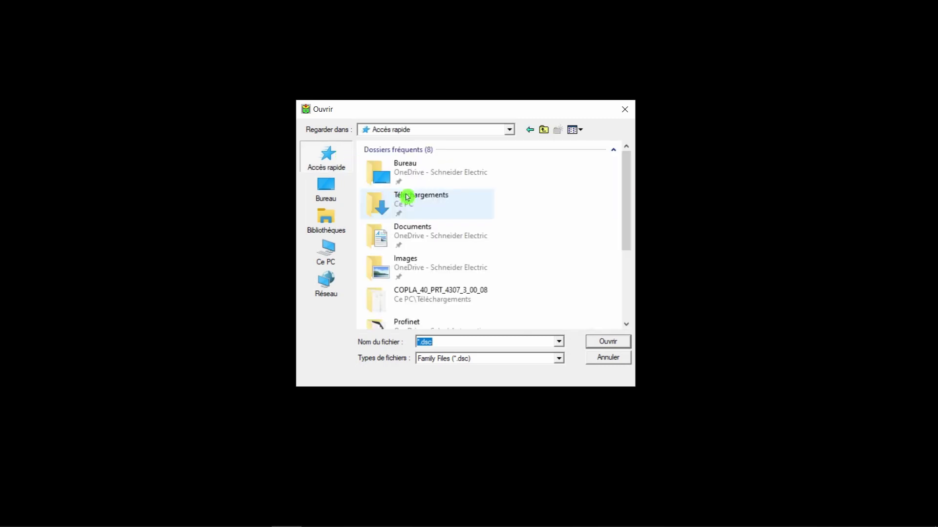
Browse from Téléchargements through General Purpose 2020 Setup into the GPL_Devices folder.
double_click(412, 210)
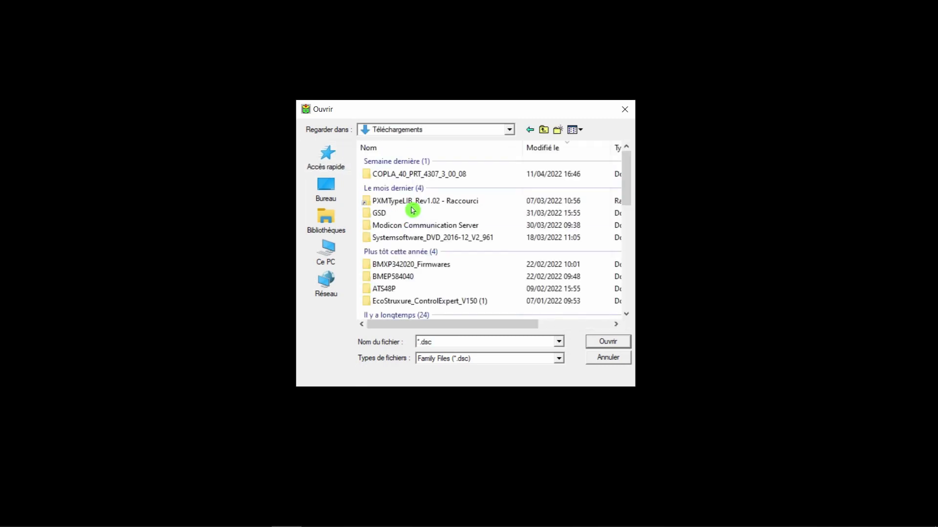
scroll(449, 275, down, 2)
scroll(450, 276, down, 1)
double_click(456, 236)
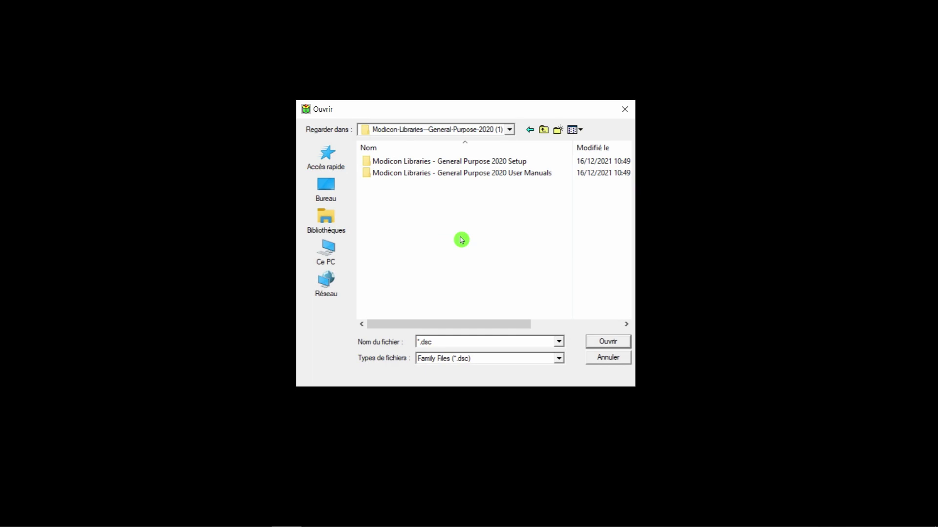
double_click(480, 162)
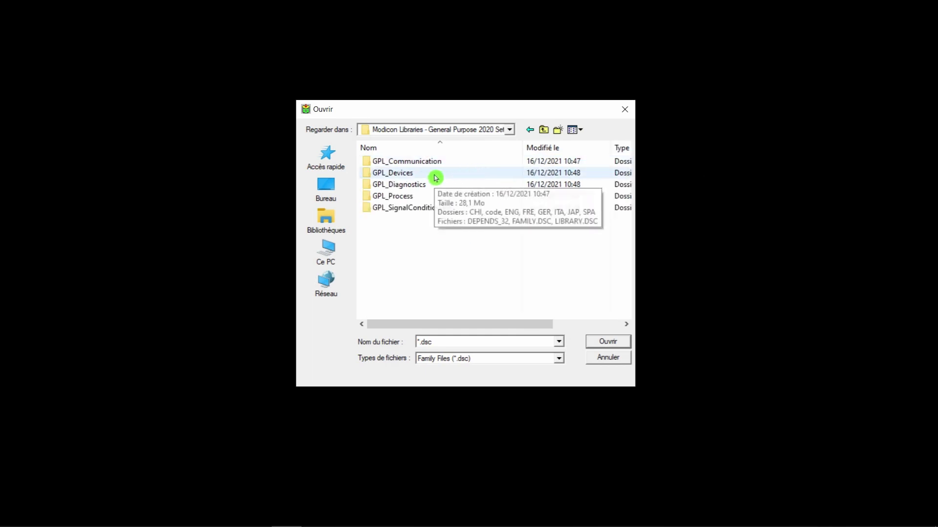
double_click(435, 177)
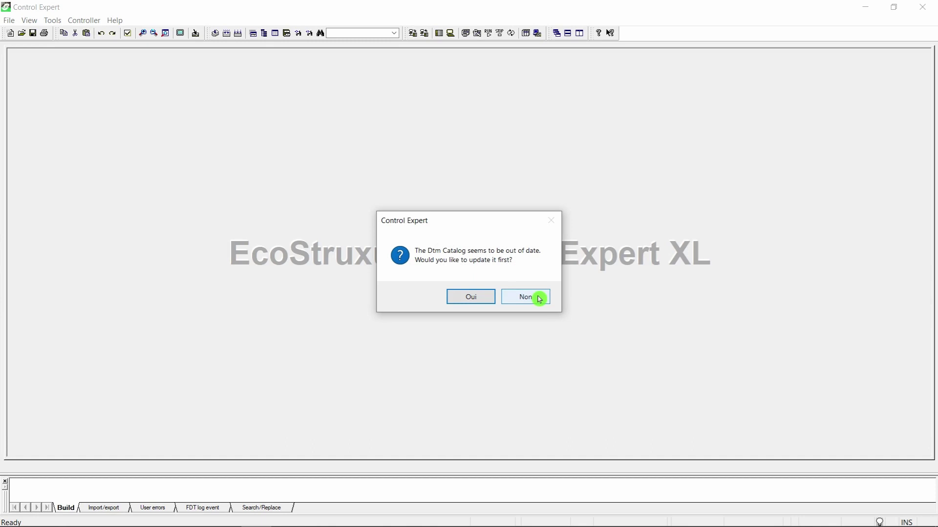
Decline the DTM prompt and create an M580 project on a BME XBP 0800 rack, no password.
click(539, 299)
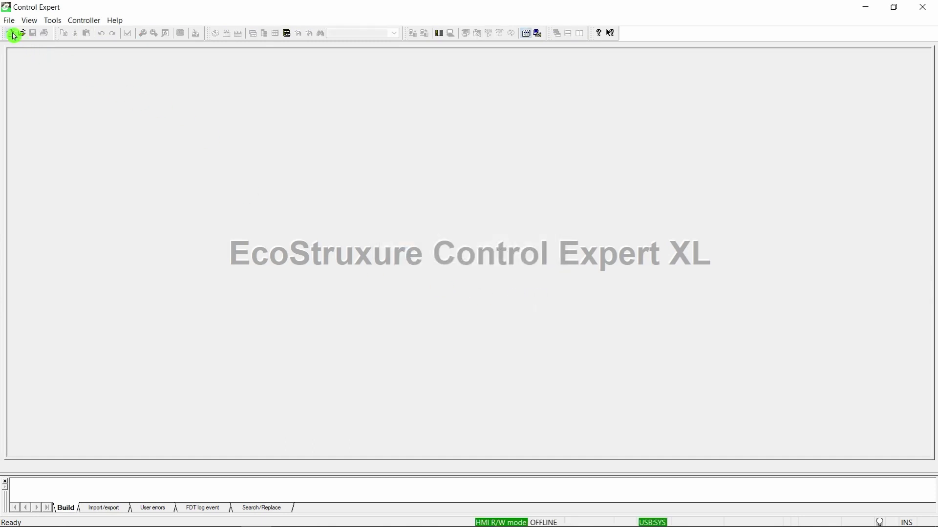
click(9, 32)
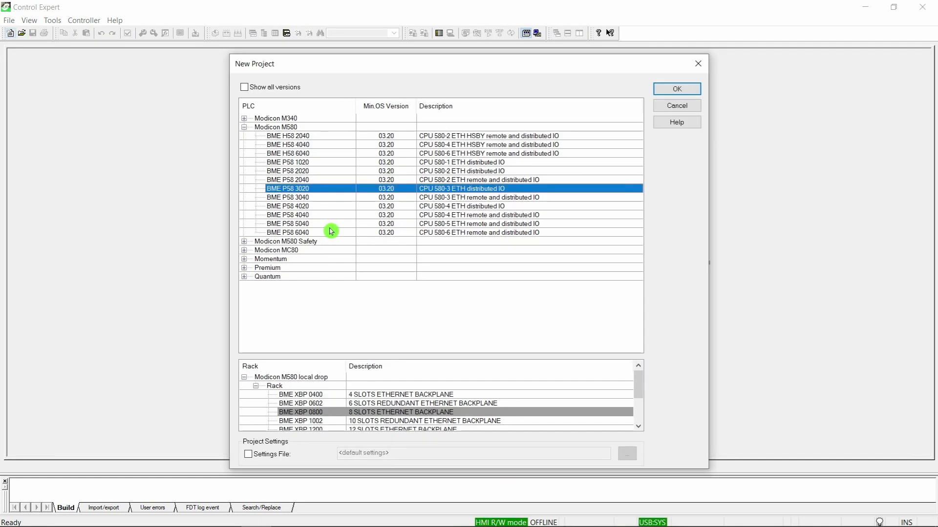
key(Return)
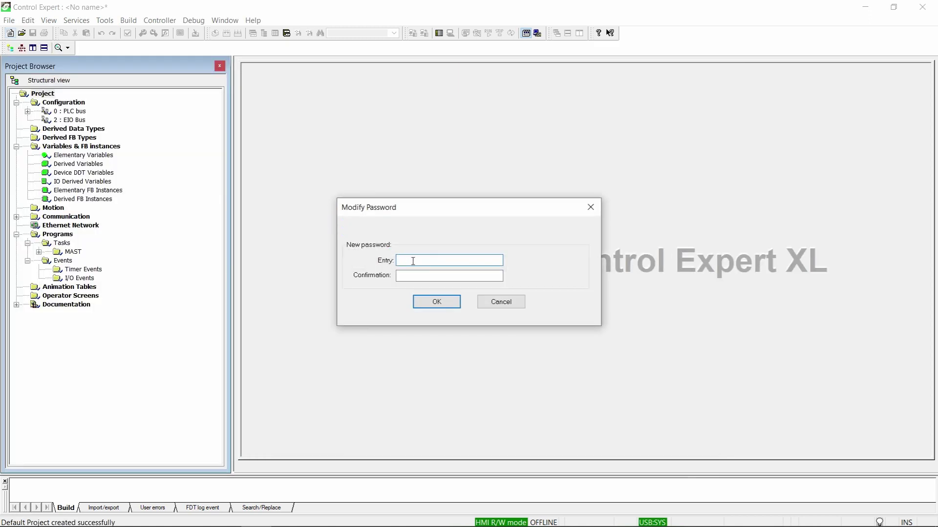
click(489, 303)
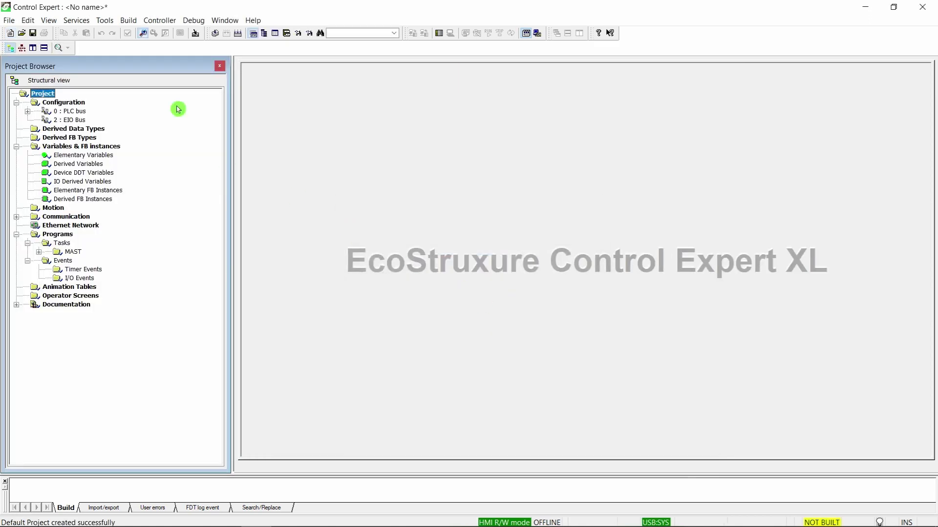
click(105, 20)
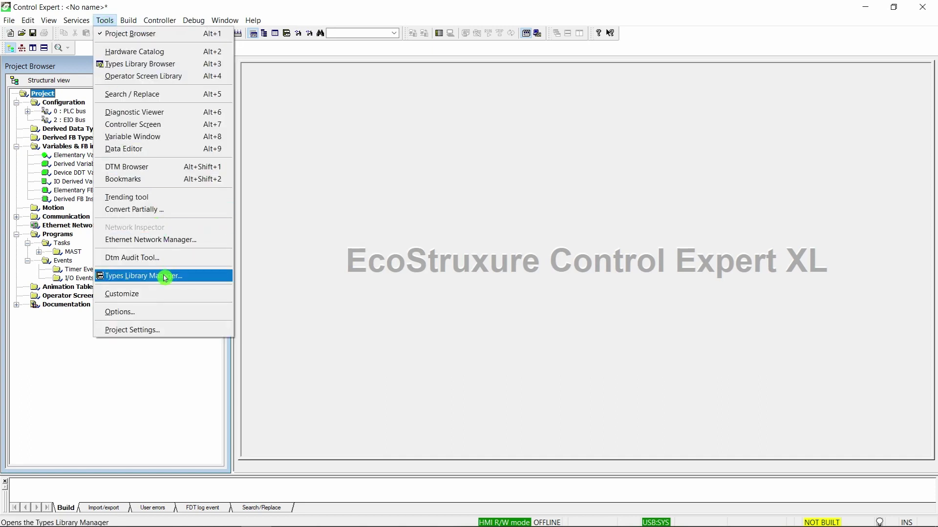
click(164, 278)
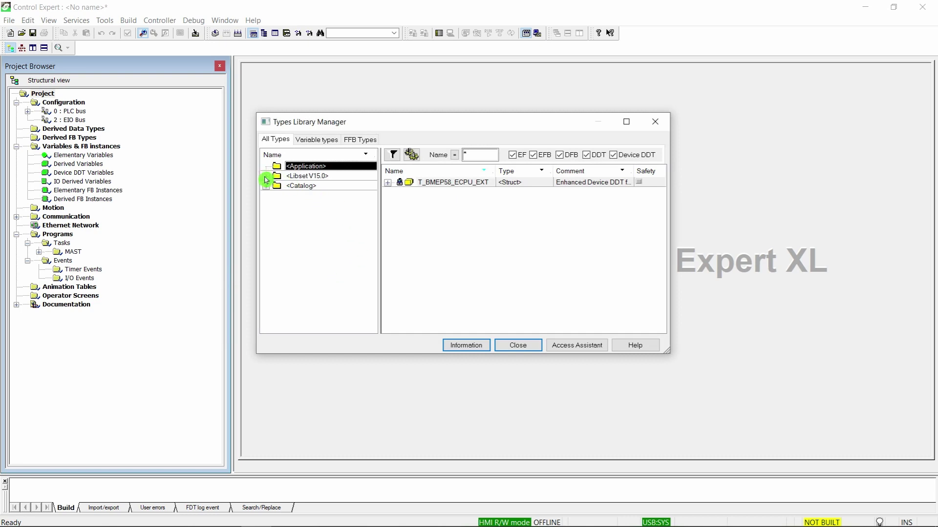
click(266, 177)
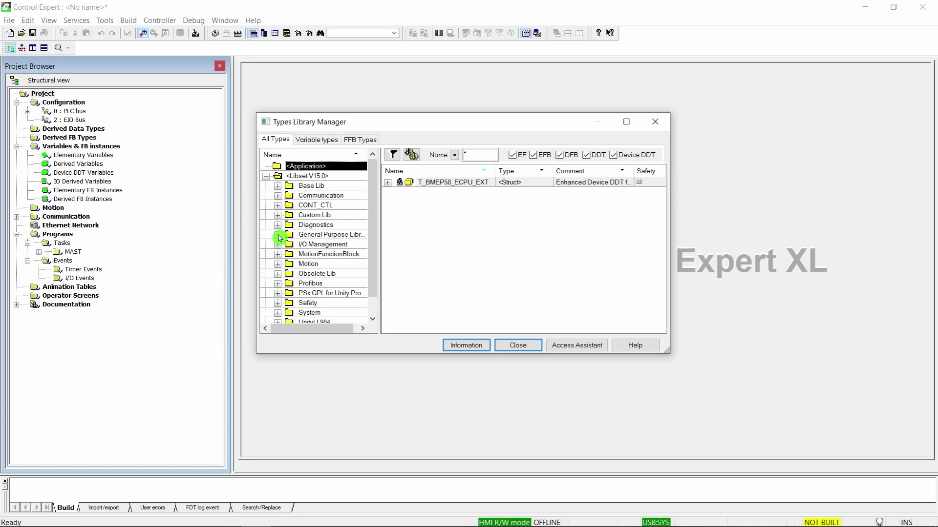
click(278, 235)
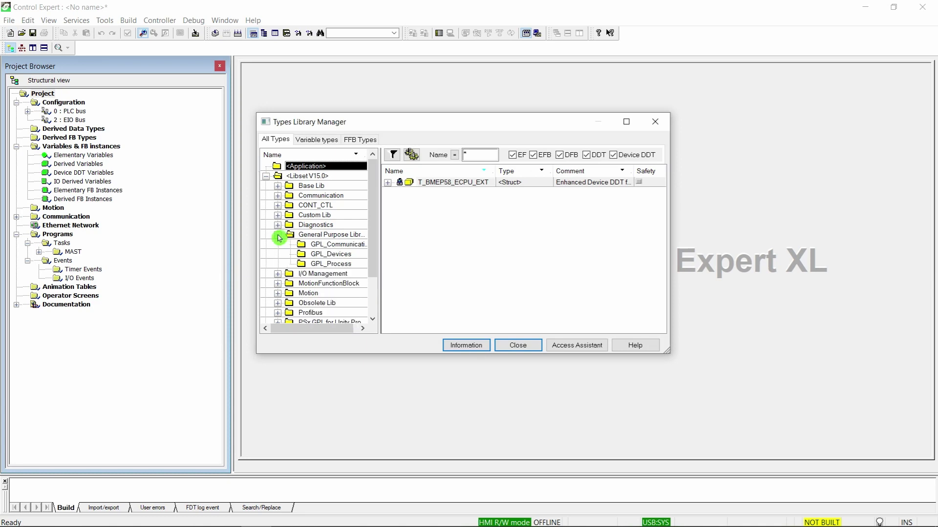
click(331, 256)
scroll(451, 268, down, 2)
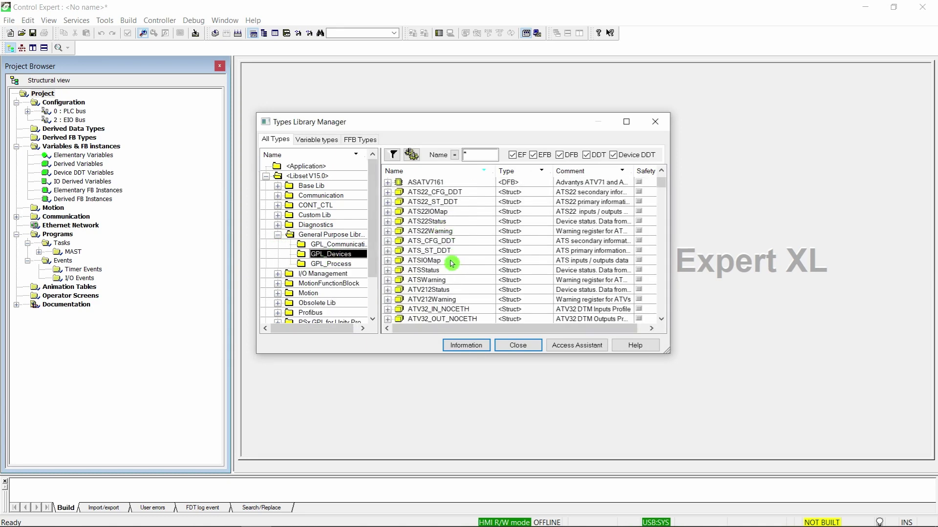
scroll(452, 269, down, 2)
scroll(452, 268, down, 2)
scroll(451, 268, down, 2)
scroll(452, 268, down, 2)
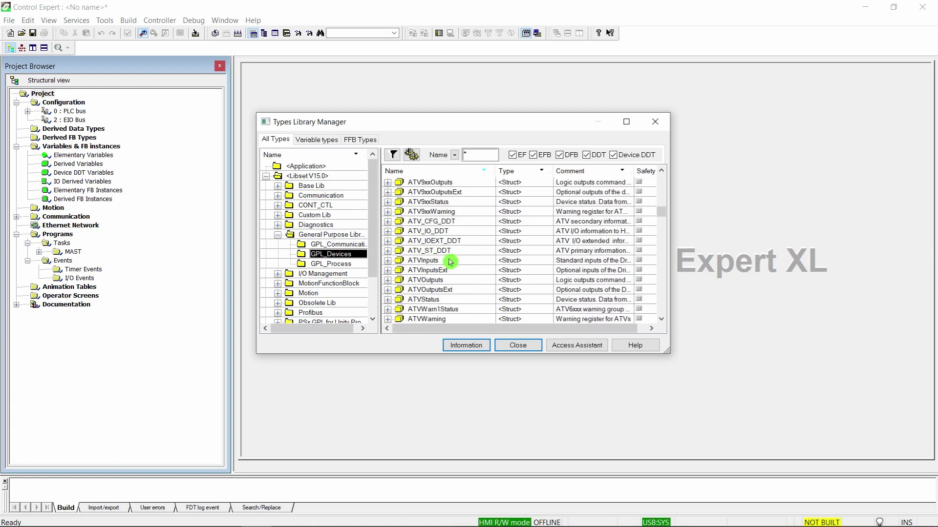
scroll(450, 264, down, 2)
scroll(451, 262, down, 2)
scroll(450, 263, down, 2)
scroll(450, 262, down, 2)
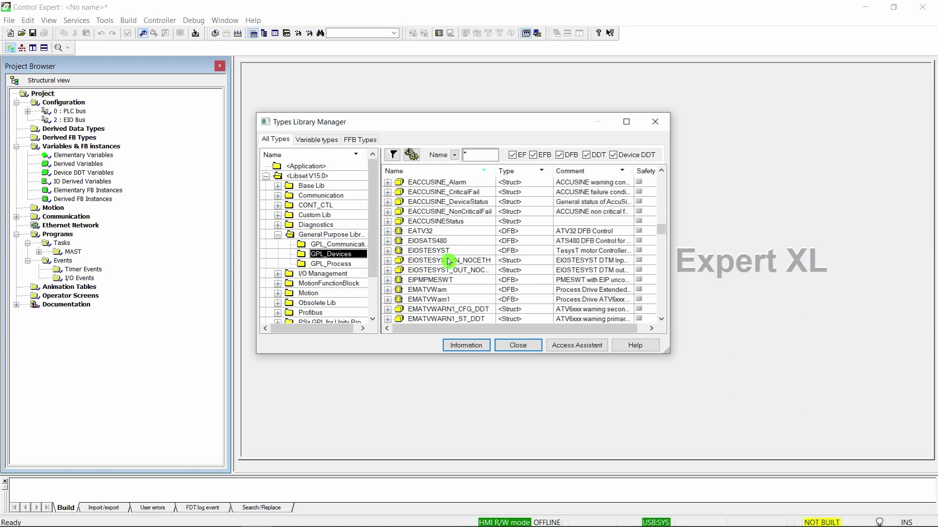
click(444, 241)
click(388, 241)
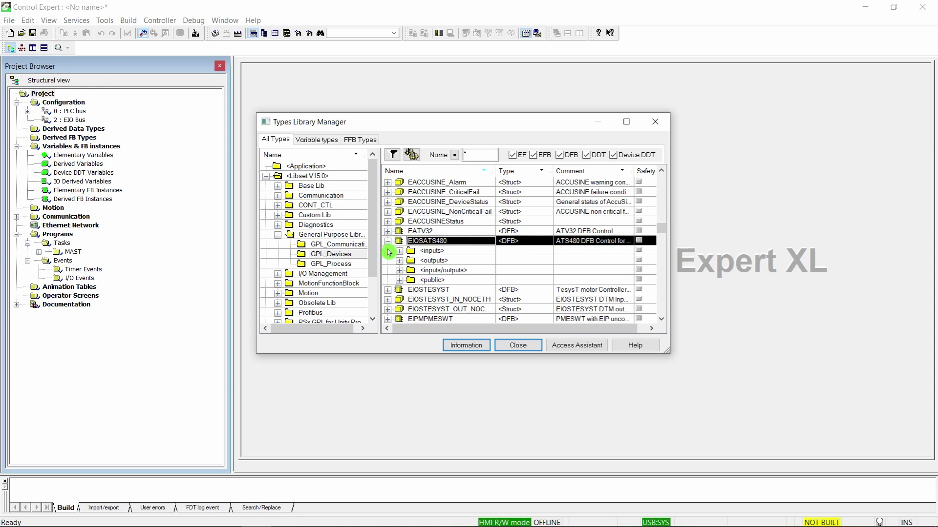
click(519, 347)
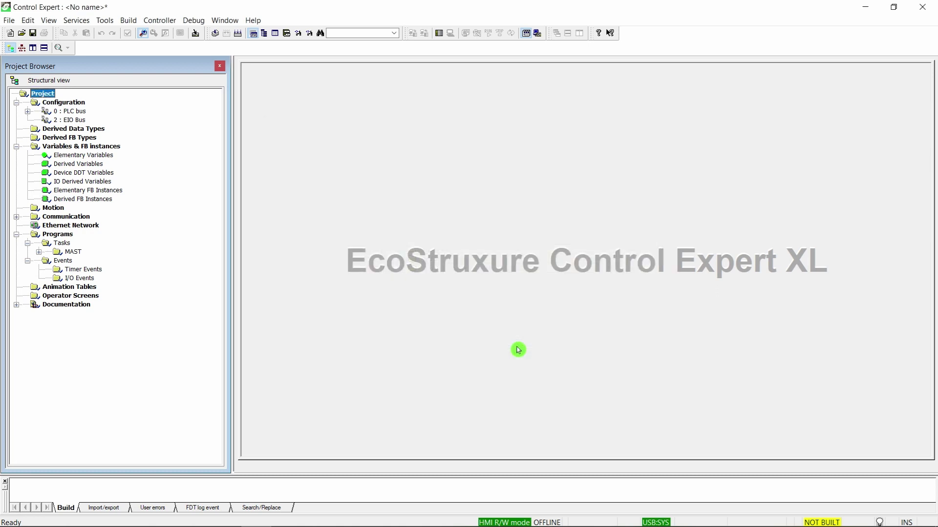
Set the build settings I/O scanning mode to Enhanced in Project Settings.
click(105, 21)
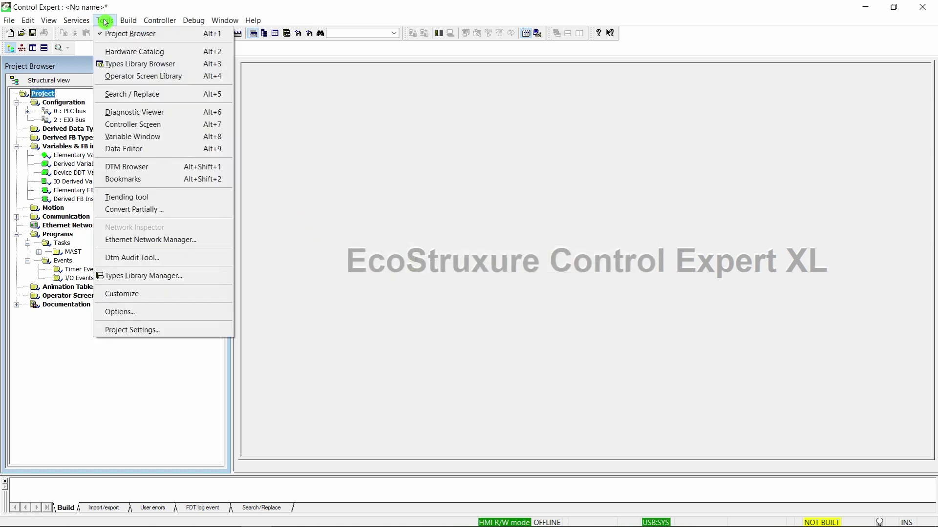
click(134, 329)
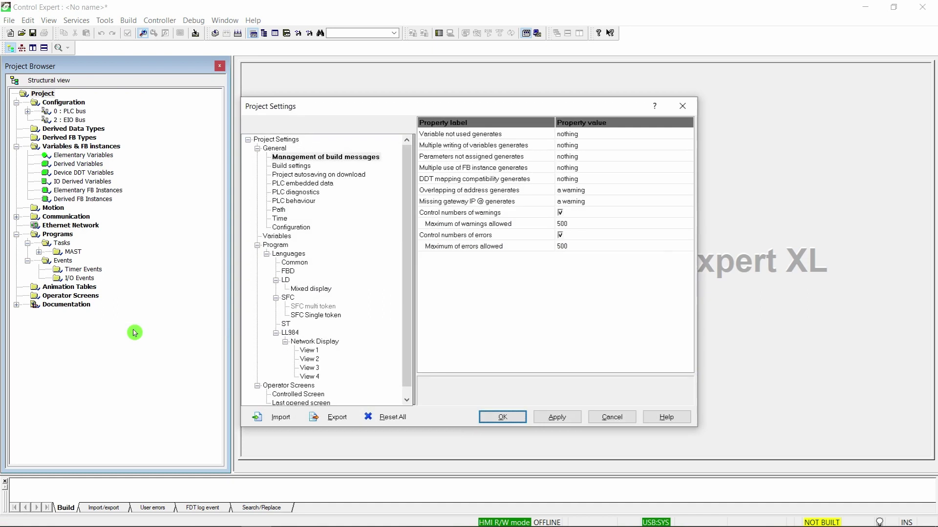
click(296, 167)
click(593, 202)
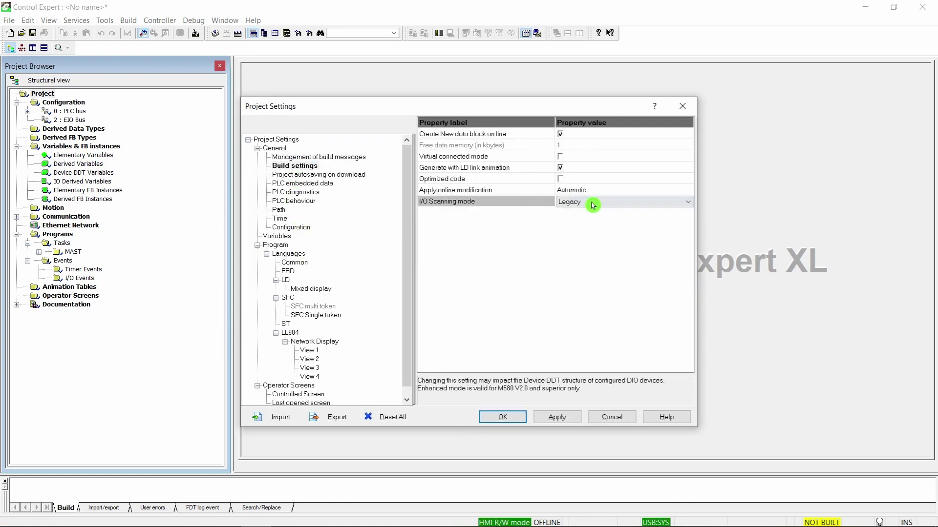
click(675, 202)
click(660, 221)
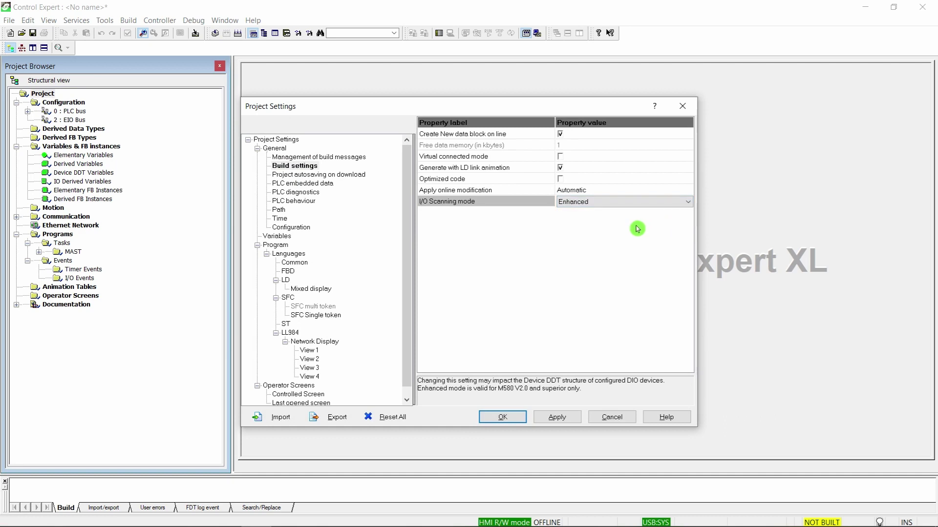
Allow dynamic arrays and multi assignment, and accept the project settings.
click(282, 236)
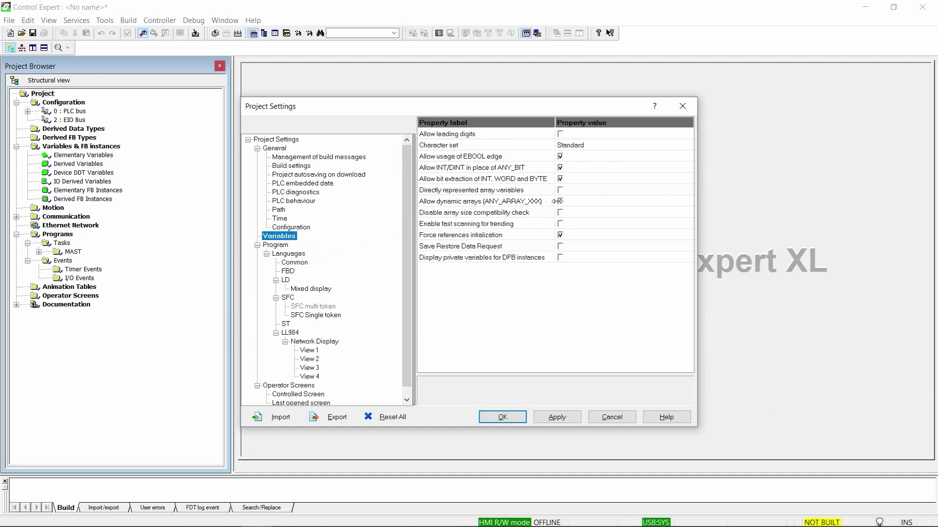
click(296, 262)
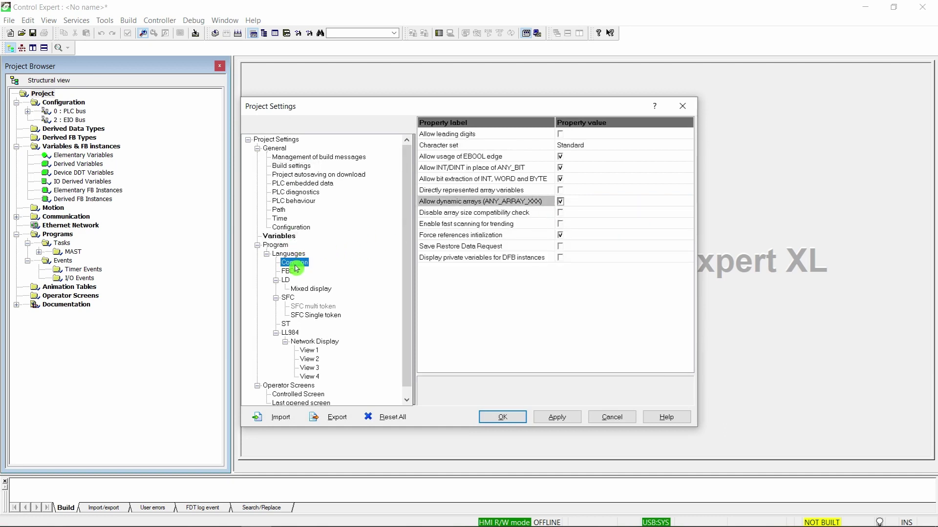
click(570, 168)
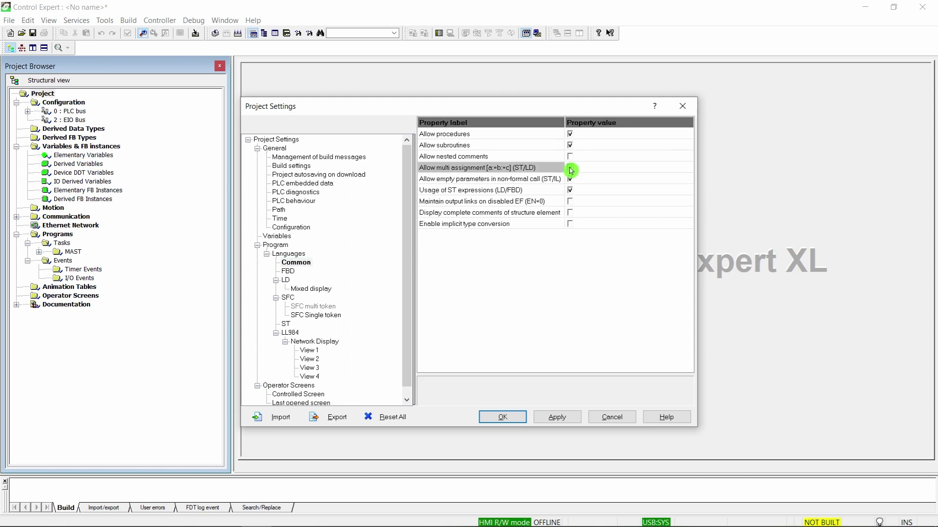
click(571, 190)
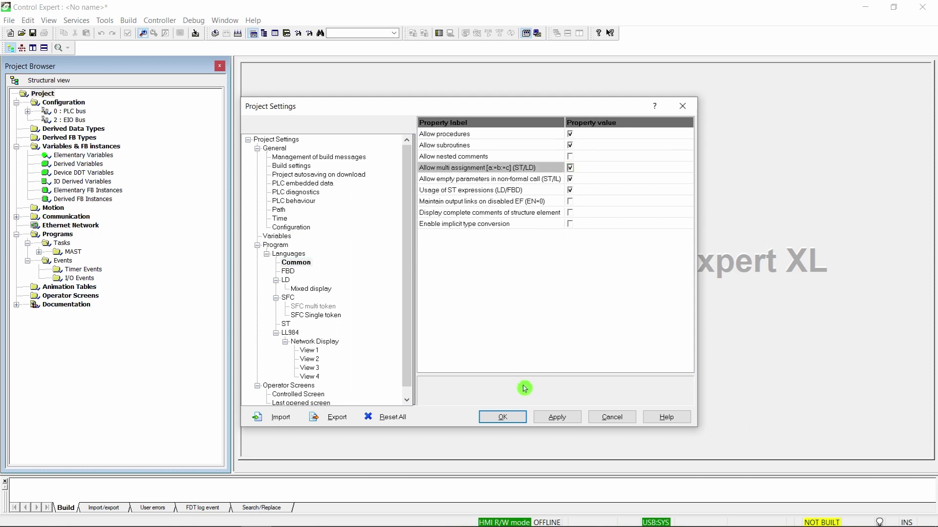
click(503, 417)
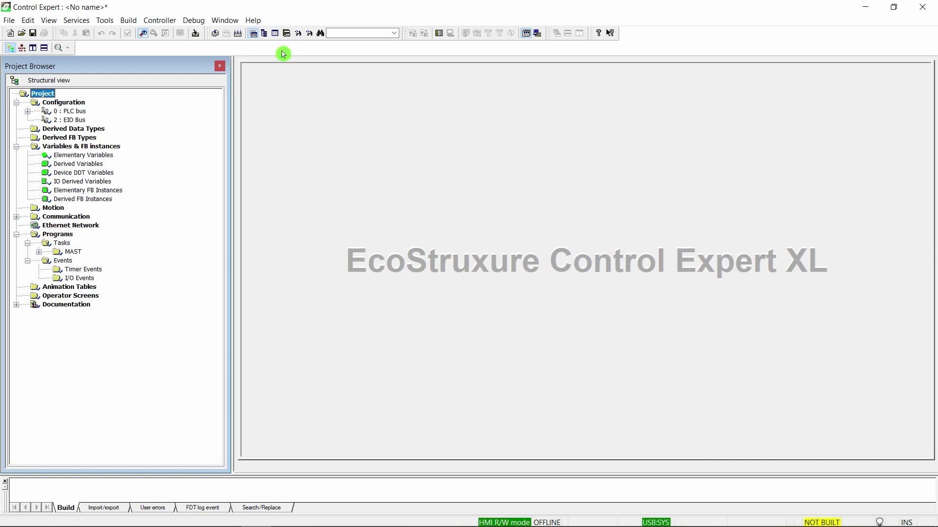
Replace the rack's CPU with BME P58 4040 version 03.10, confirming the warning.
double_click(67, 111)
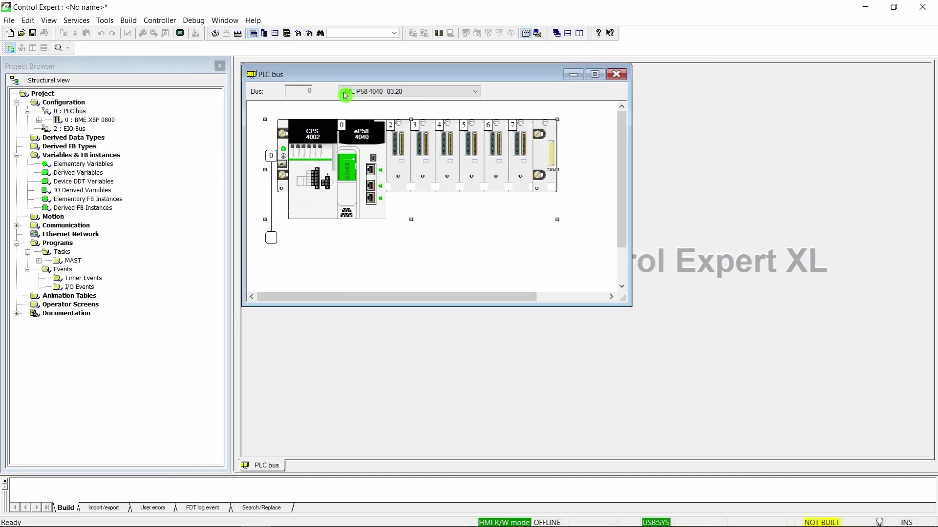
double_click(395, 75)
click(397, 72)
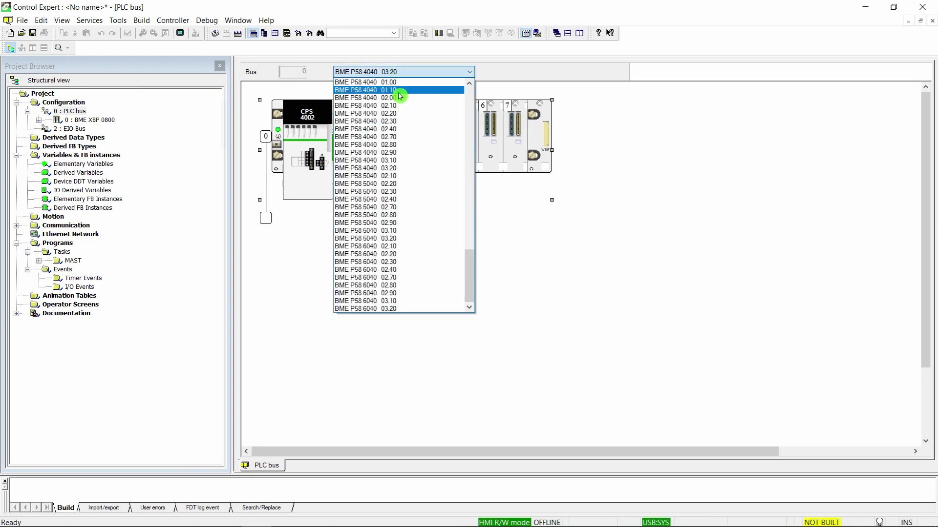
click(398, 160)
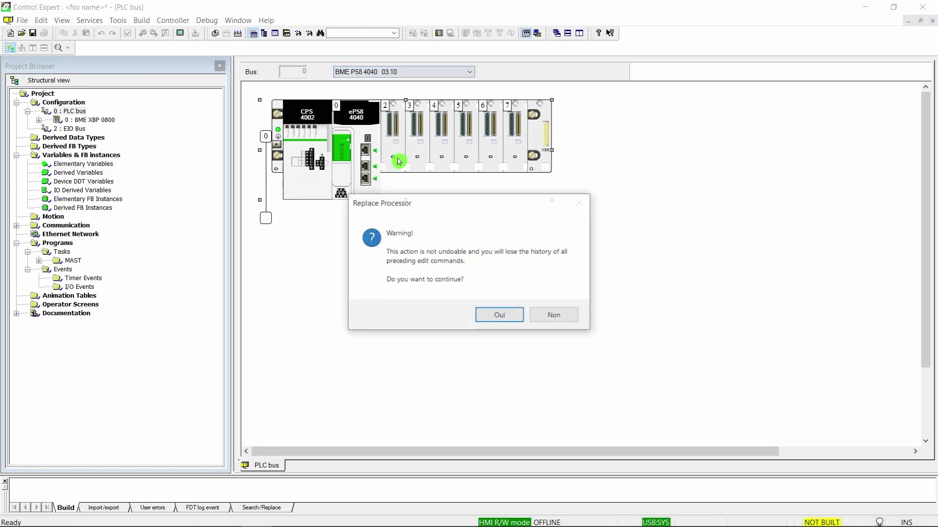
click(485, 320)
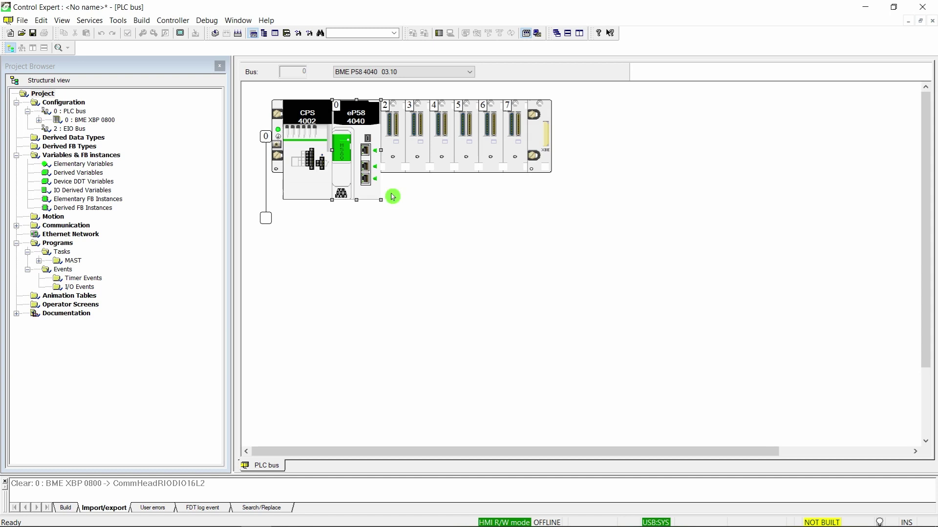
click(365, 153)
Unlock the CPU Ethernet port security and validate main IP and gateway 192.168.0.10.
double_click(364, 151)
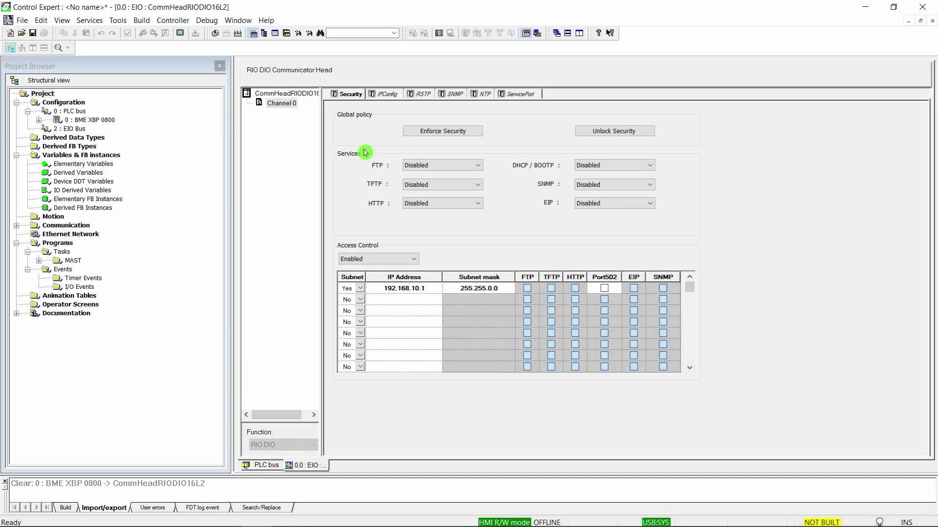
click(600, 131)
click(393, 97)
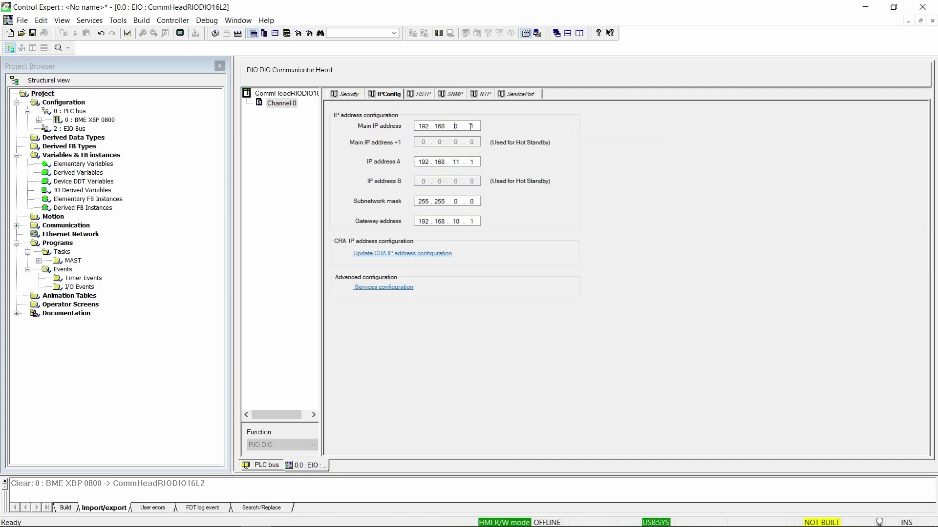
text(0)
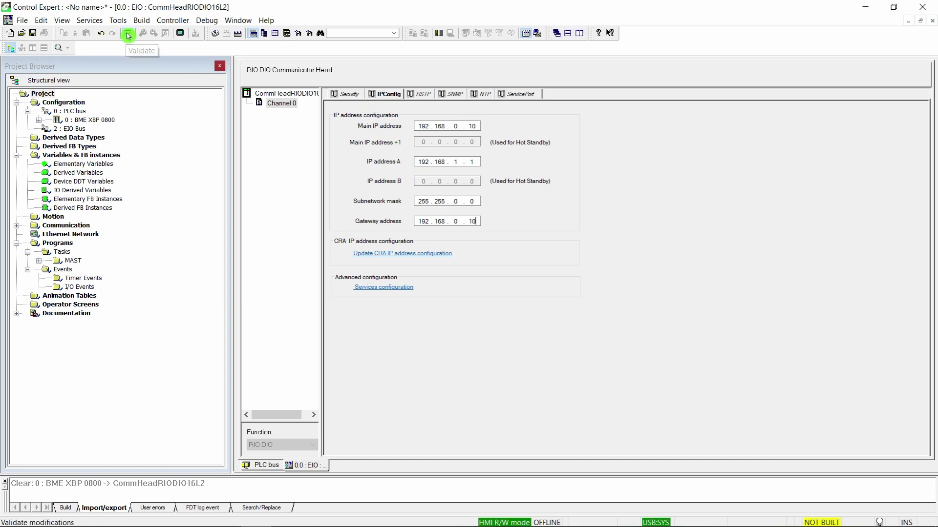
click(129, 35)
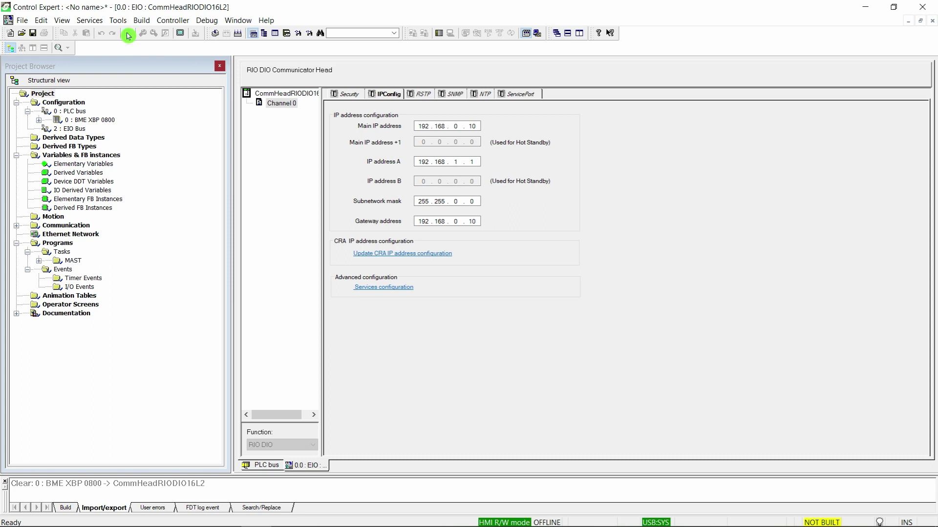
click(932, 22)
In the DTM Browser, add an ATS480 on the Modbus channel under BMEP58_ECPU_EXT.
click(933, 22)
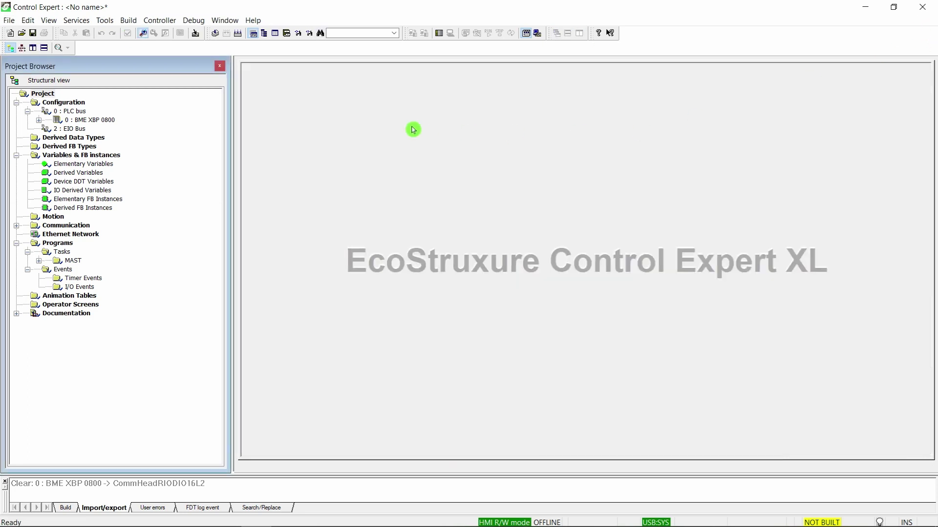
click(266, 33)
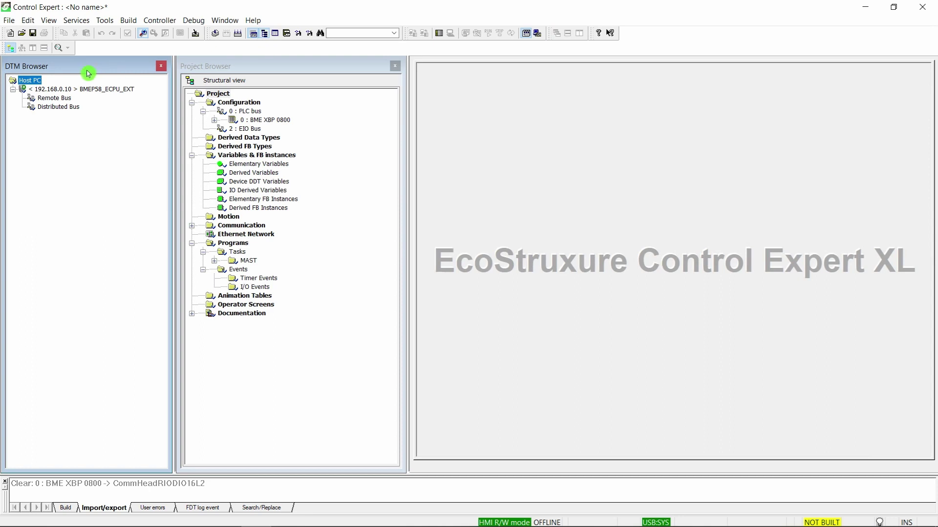
drag(214, 65, 213, 65)
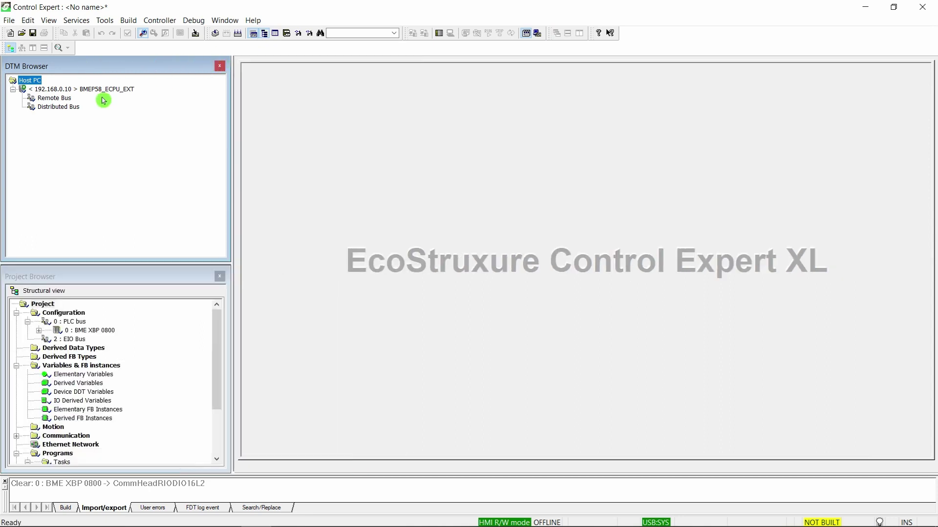
click(77, 92)
right_click(77, 92)
click(96, 110)
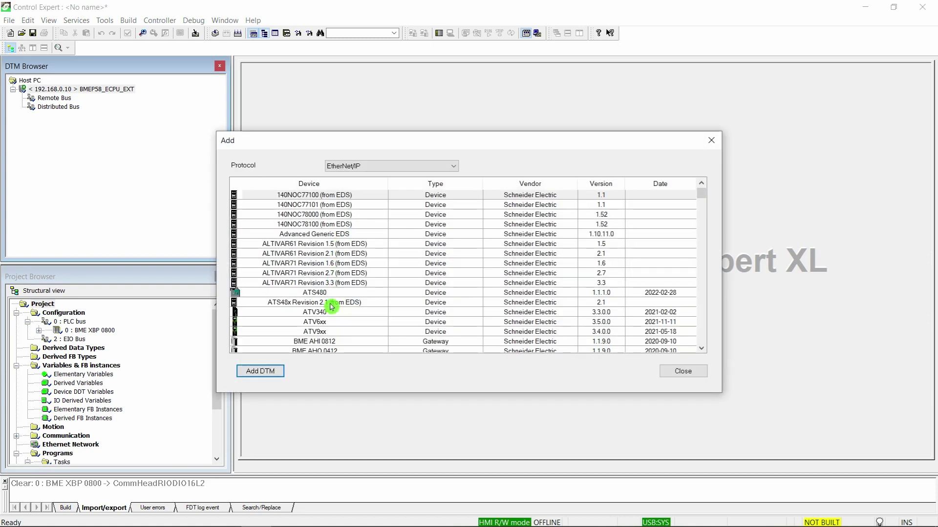
click(332, 293)
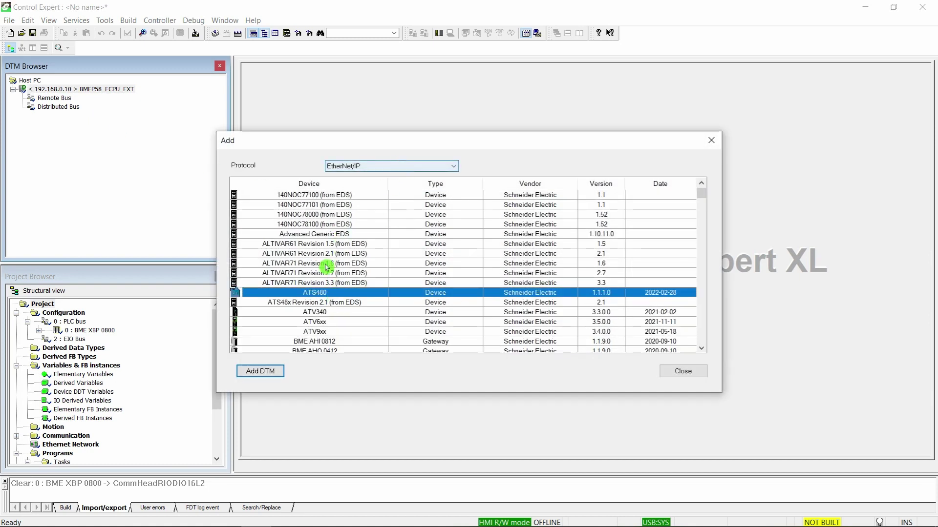
double_click(306, 295)
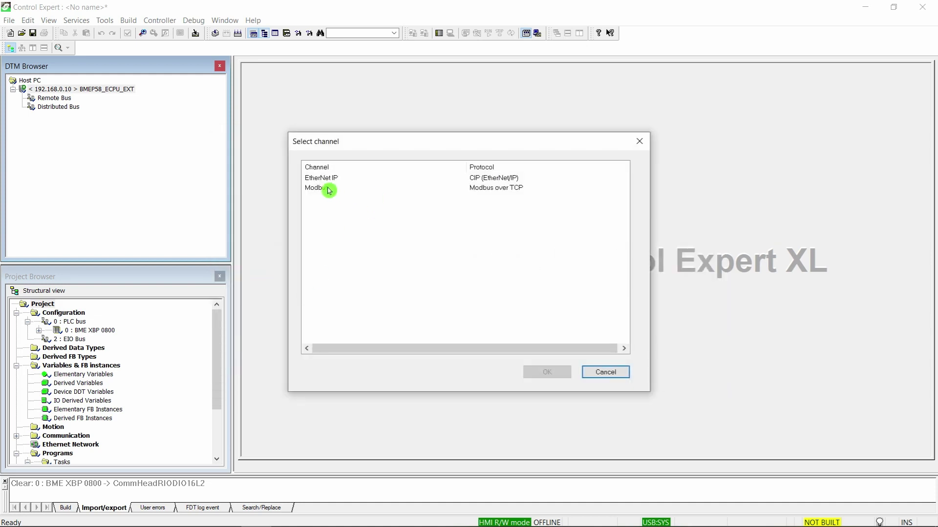
double_click(320, 188)
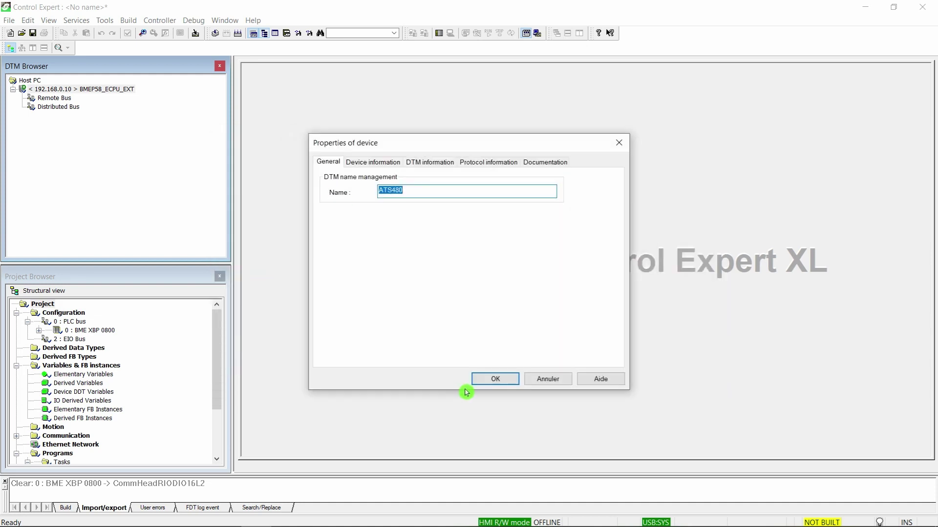
click(479, 384)
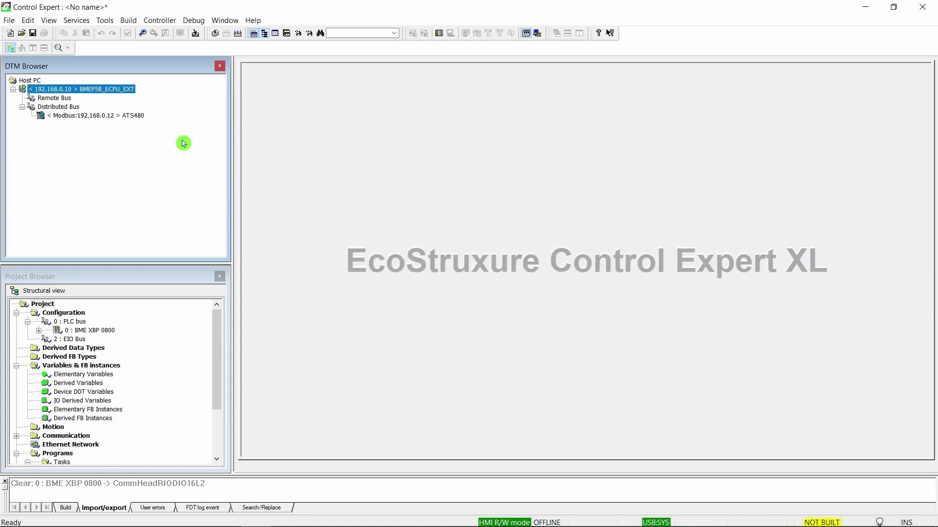
Set the CPU DTM's PC IP address source to 192.168.0.100.
double_click(104, 91)
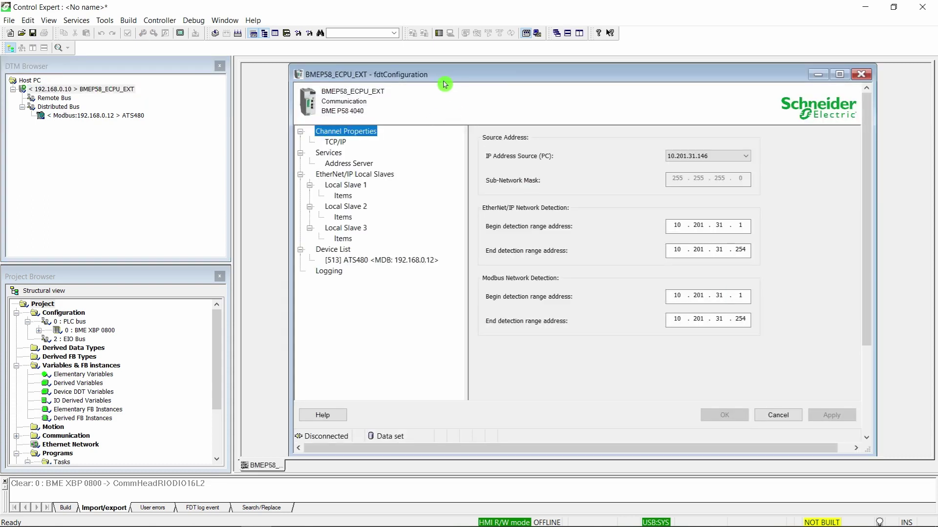
click(712, 138)
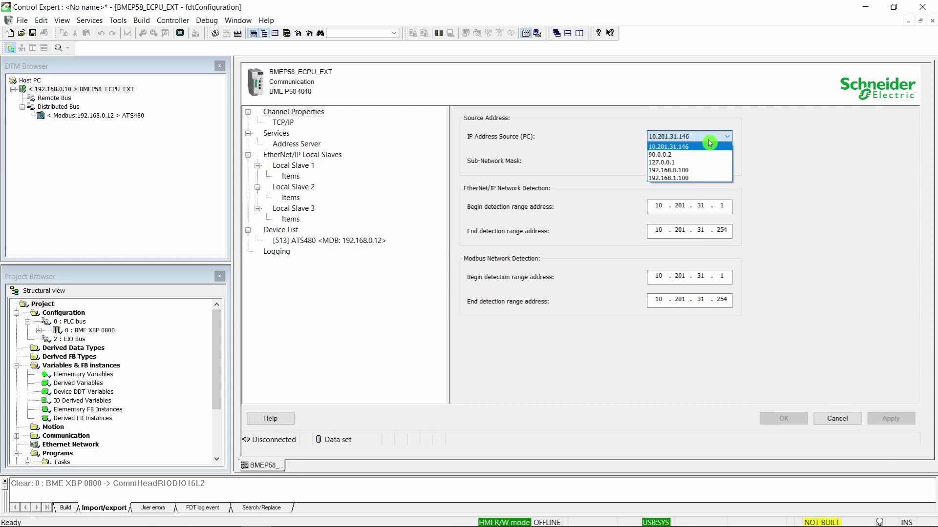
click(708, 171)
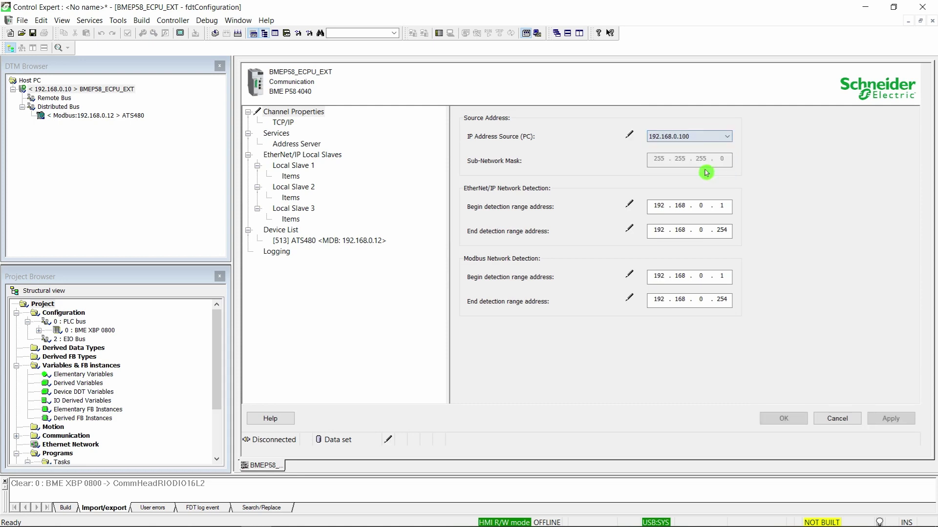
Set DHCP to Disabled in the ATS480 address settings and apply the changes.
click(332, 242)
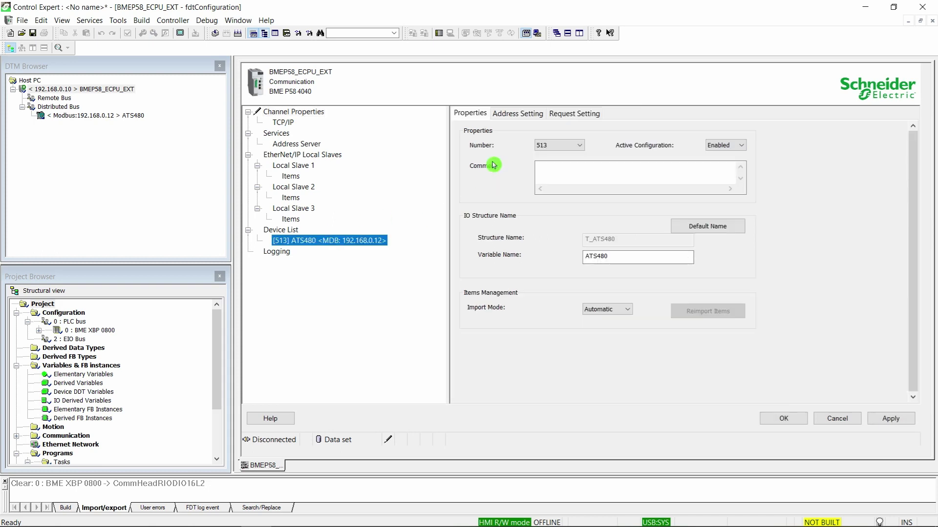
click(518, 115)
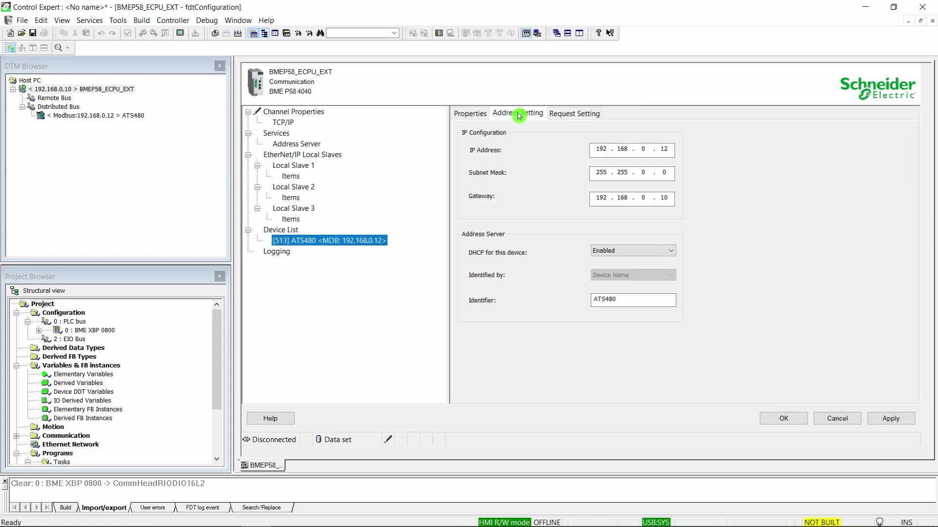
click(632, 255)
click(630, 262)
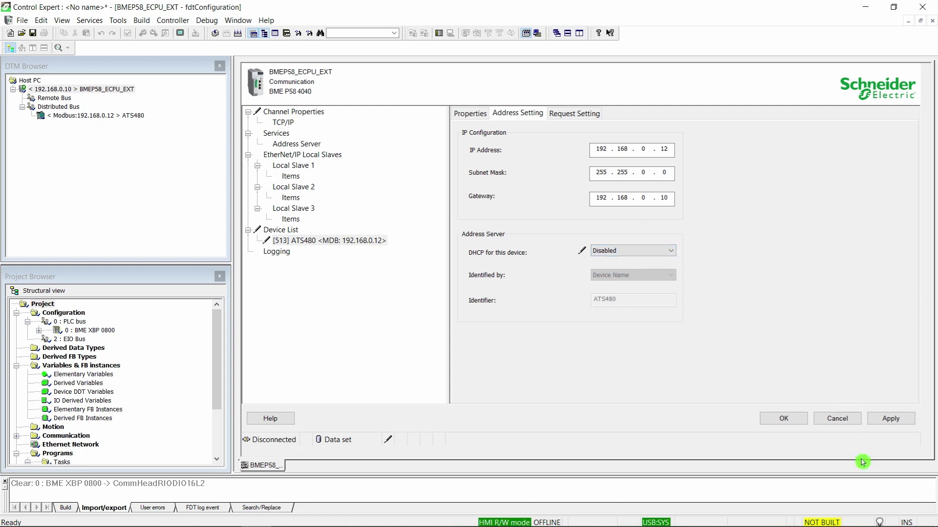
click(783, 419)
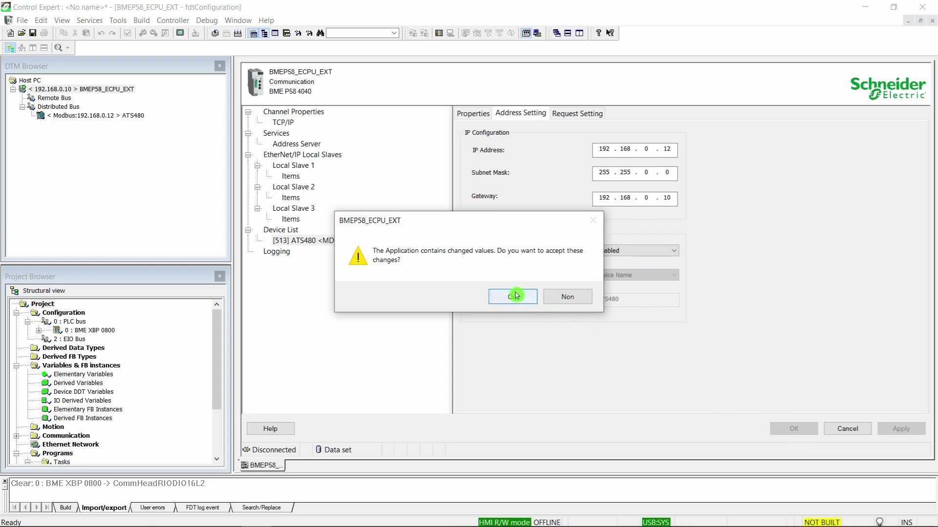
click(516, 297)
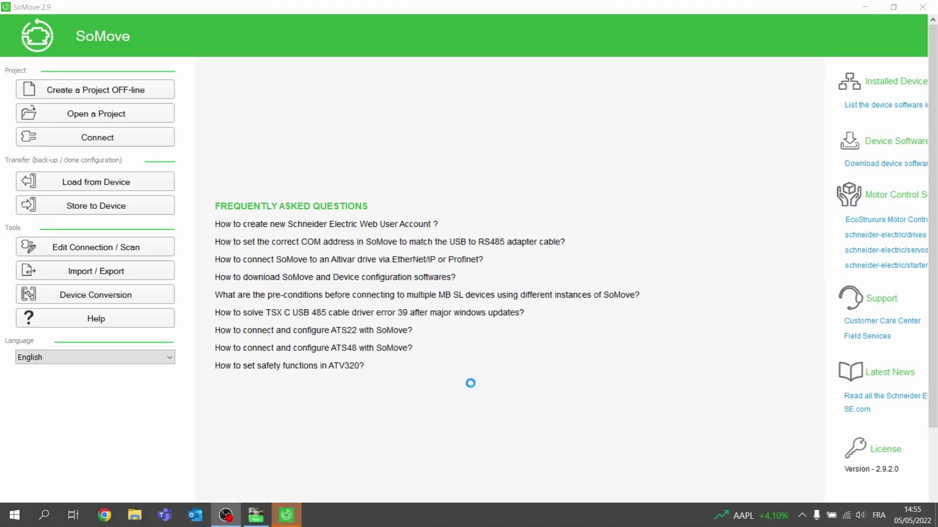
Scan the network to list the ATS480D17Y_c1386f drive with firmware 1.1IE01.
click(141, 252)
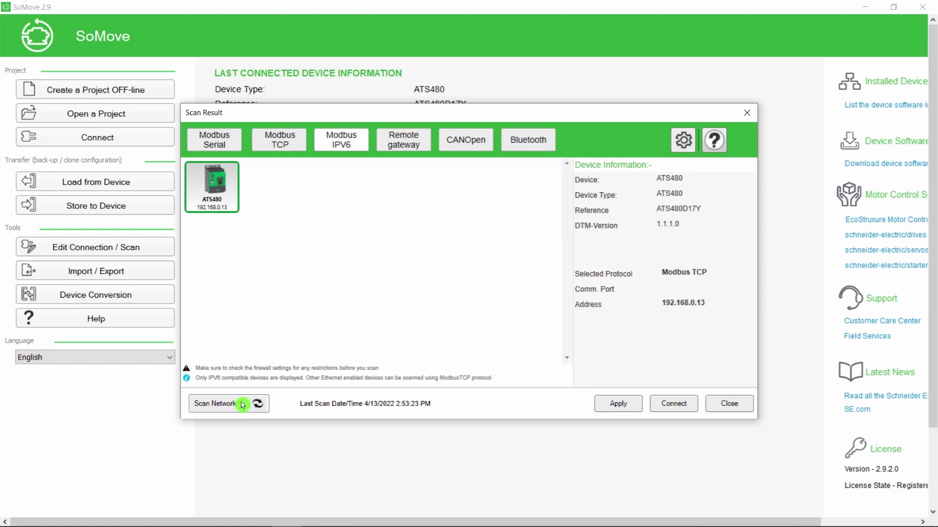
click(243, 404)
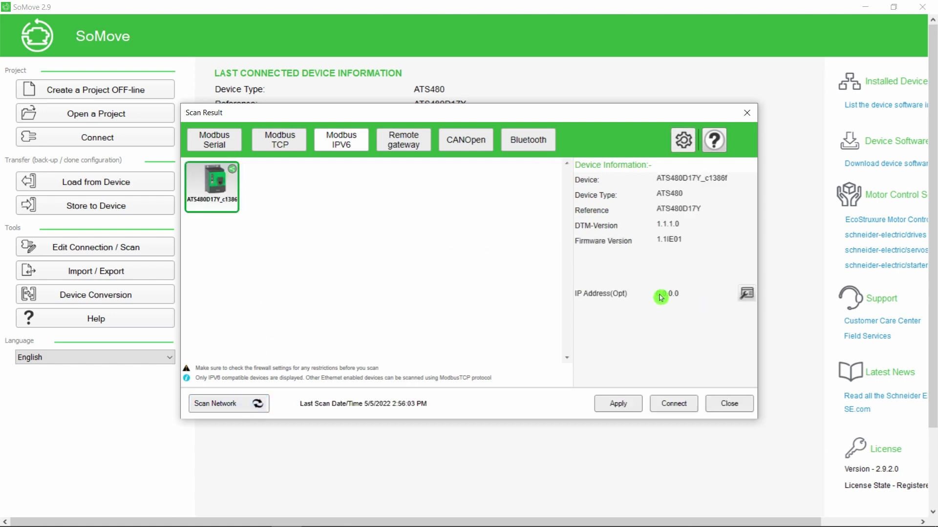
Write a fixed IP address 192.168.0.12 to the ATS480 via Quick IP Settings.
click(747, 297)
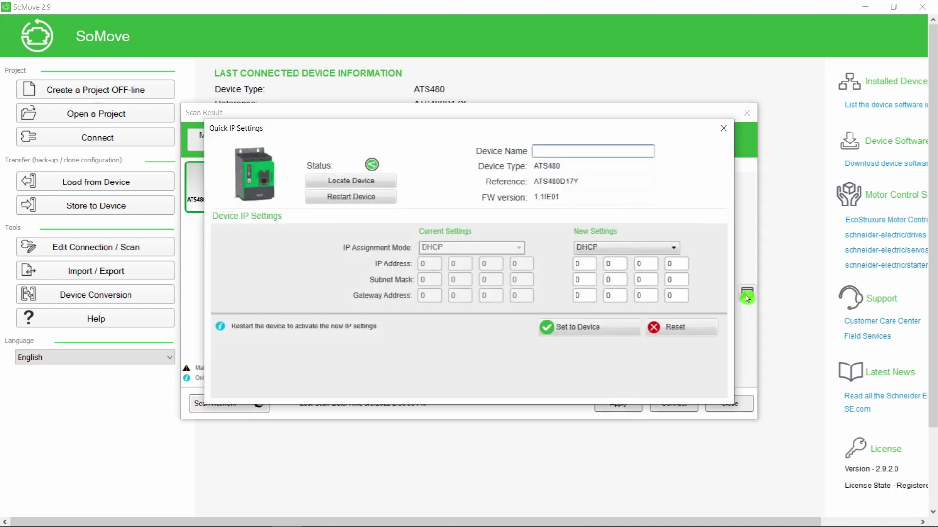
text(ATS48)
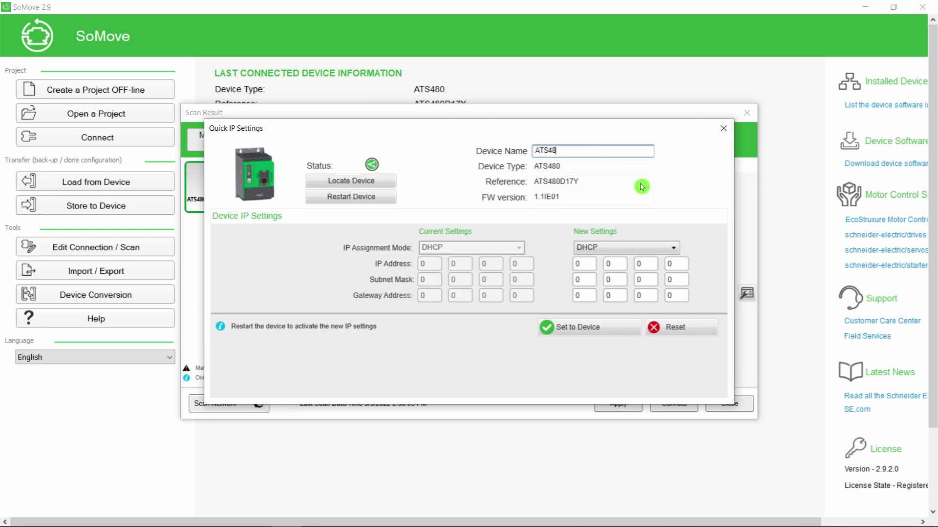
text(0)
click(672, 248)
click(650, 266)
click(590, 265)
text(192)
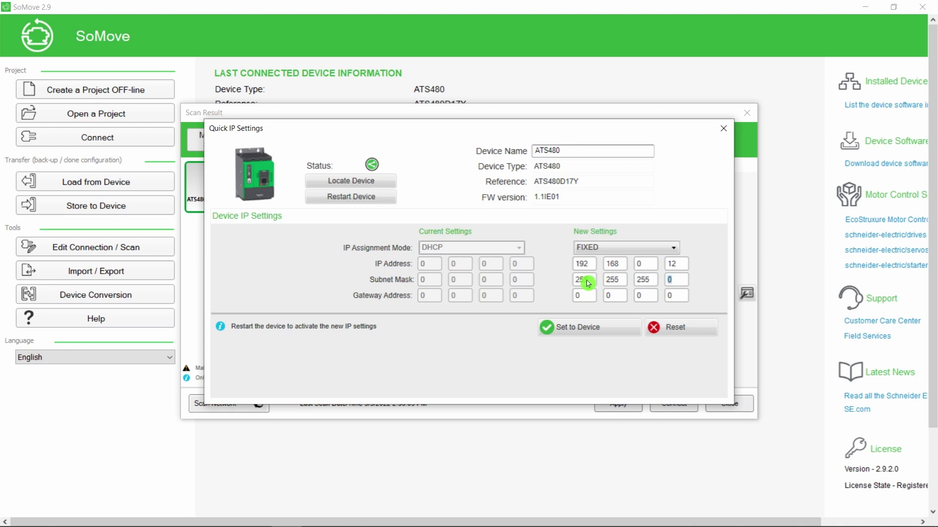
click(598, 332)
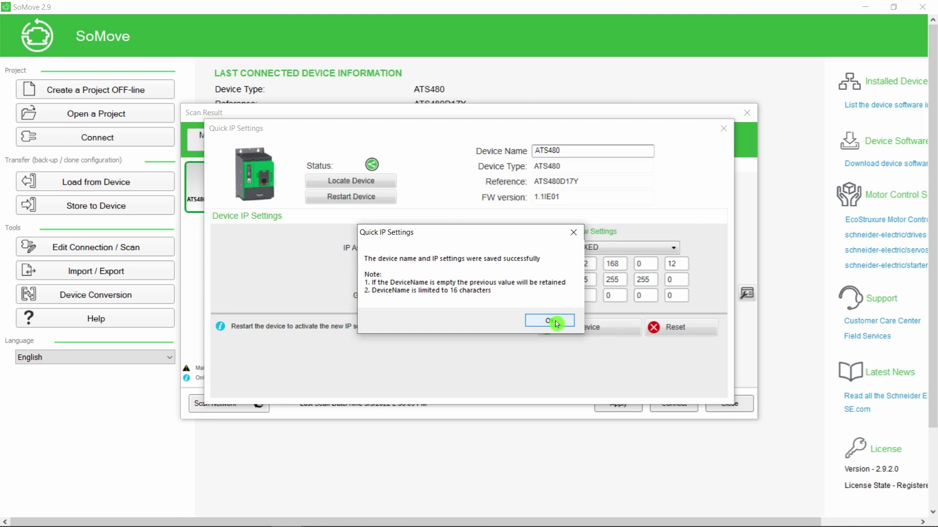
click(555, 324)
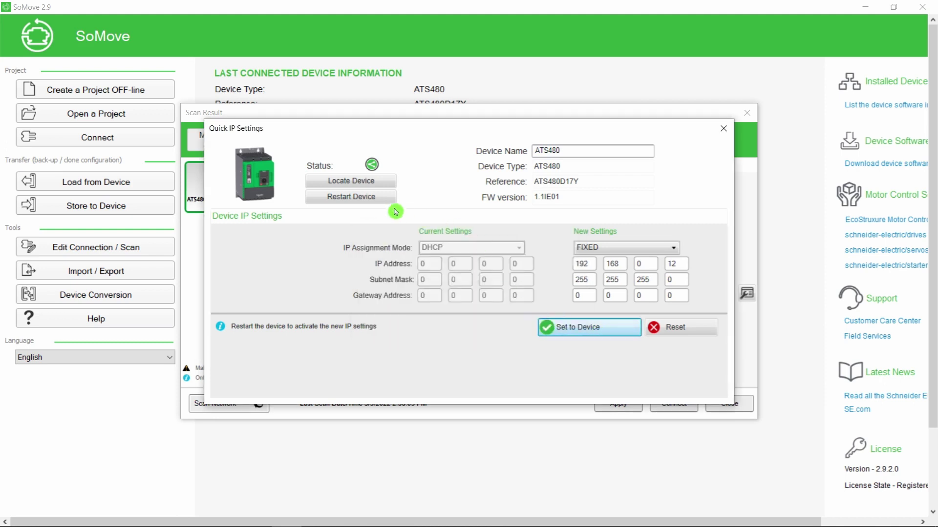
Restart the drive after acknowledging the safety notice, then close the dialogs and SoMove.
click(364, 199)
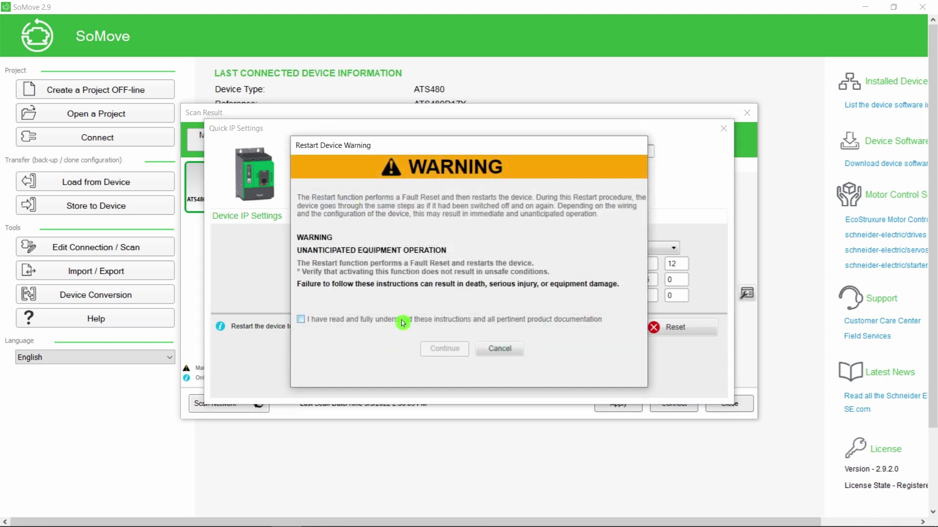
click(402, 324)
click(444, 349)
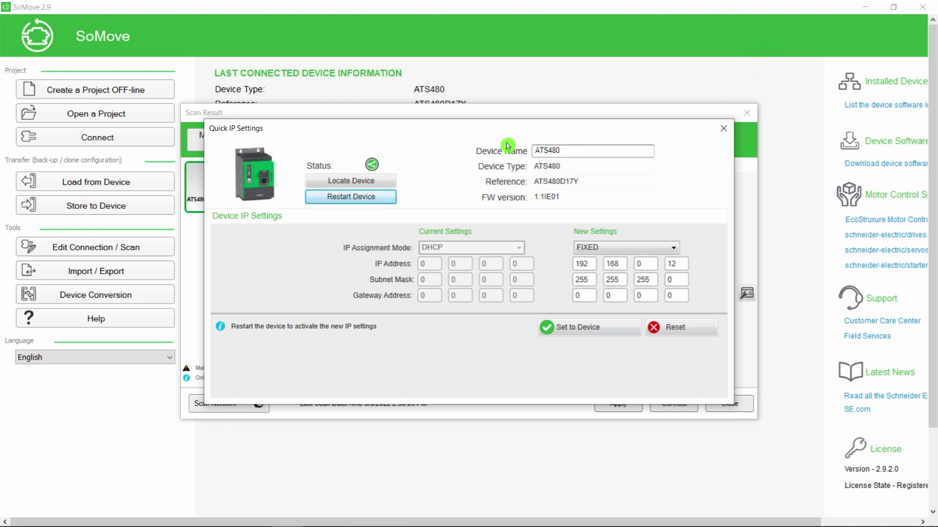
click(724, 130)
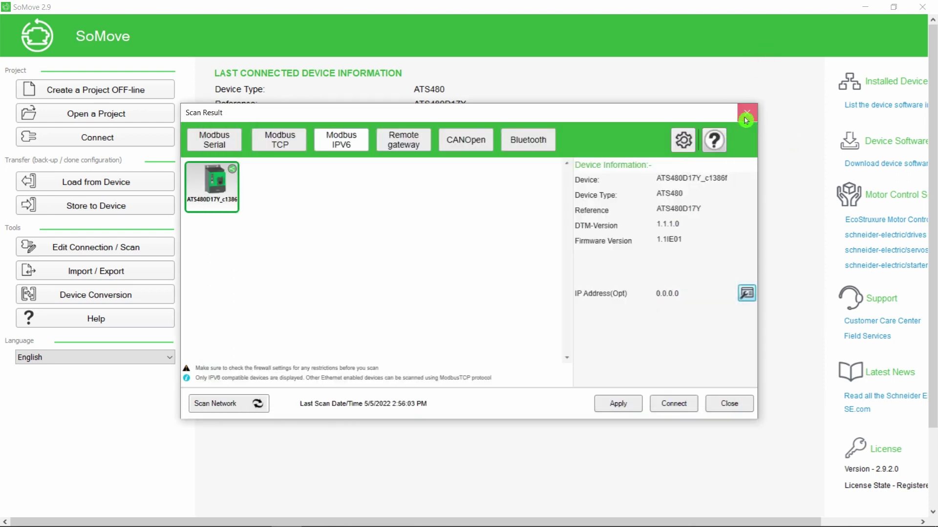
click(745, 114)
click(923, 8)
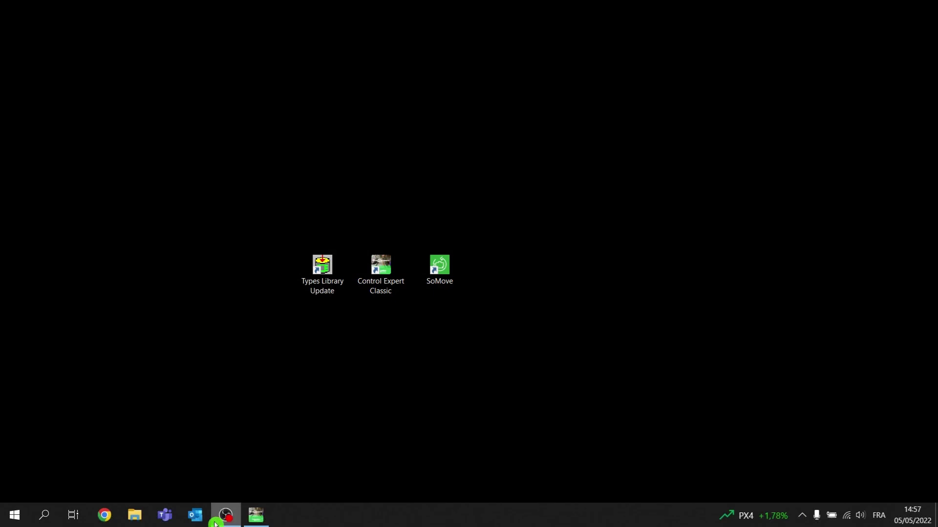
Rebuild the project and target the PLC at 192.168.0.10 over TCPIP, connection test passing.
click(255, 518)
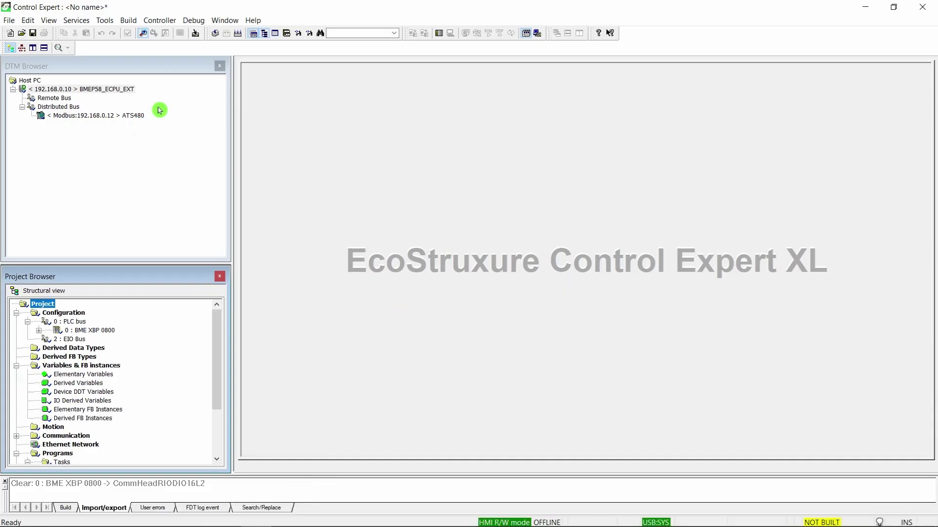
click(238, 33)
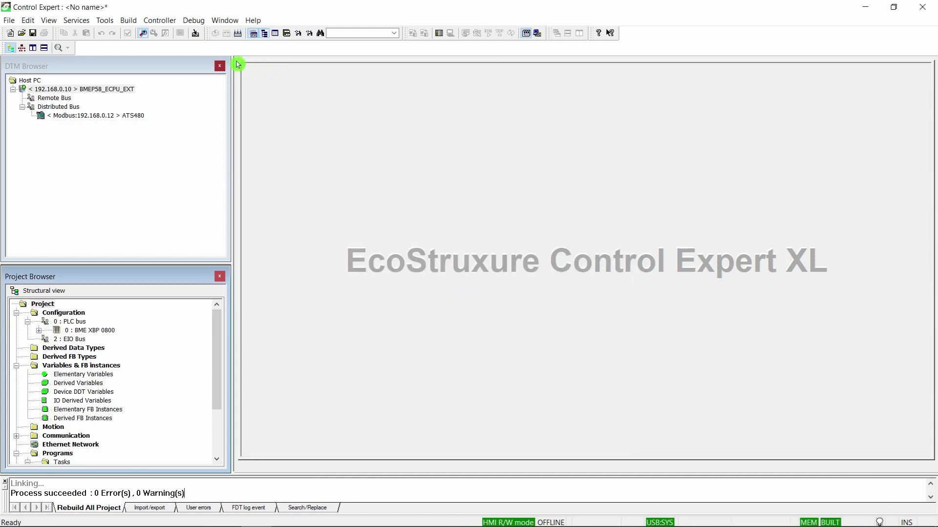
click(159, 20)
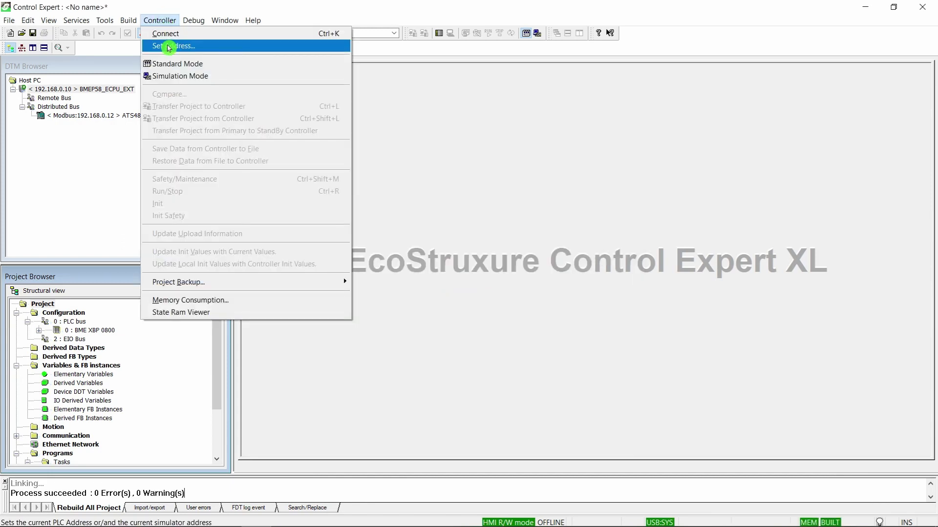
click(169, 47)
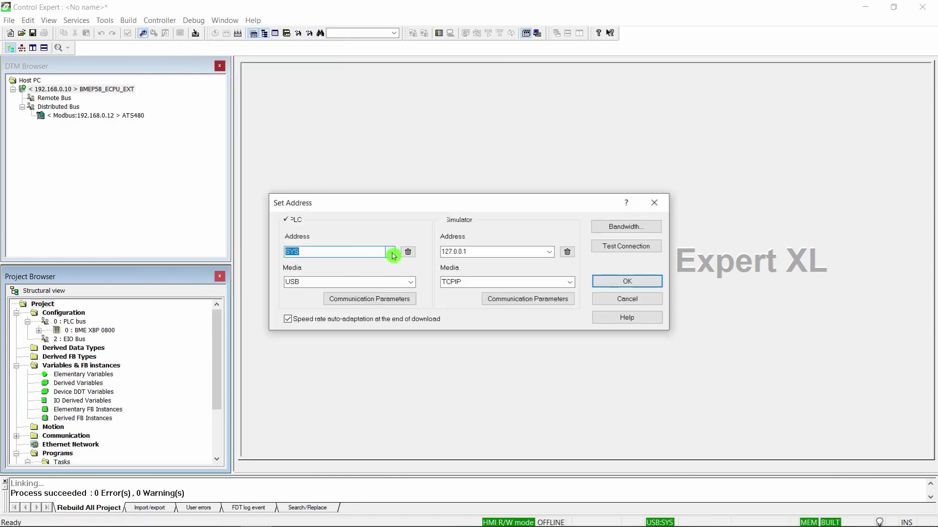
click(392, 252)
click(383, 270)
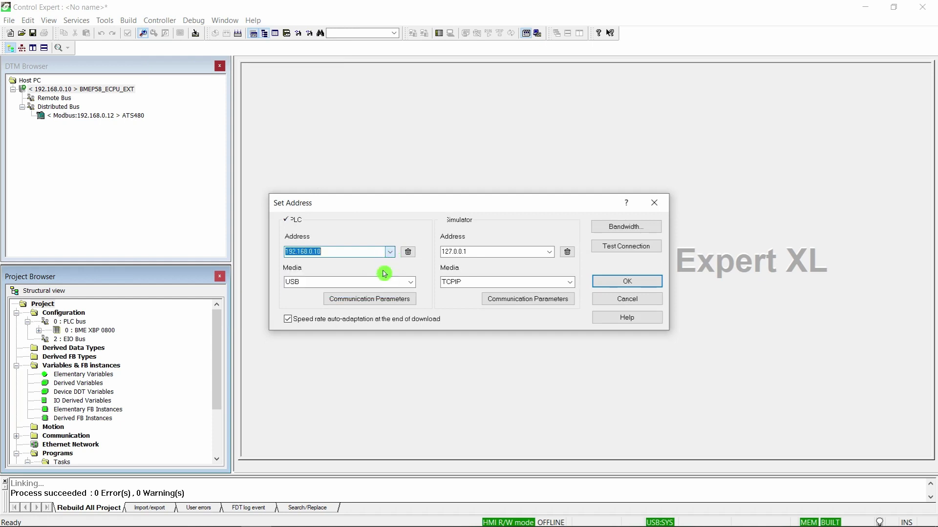
click(409, 283)
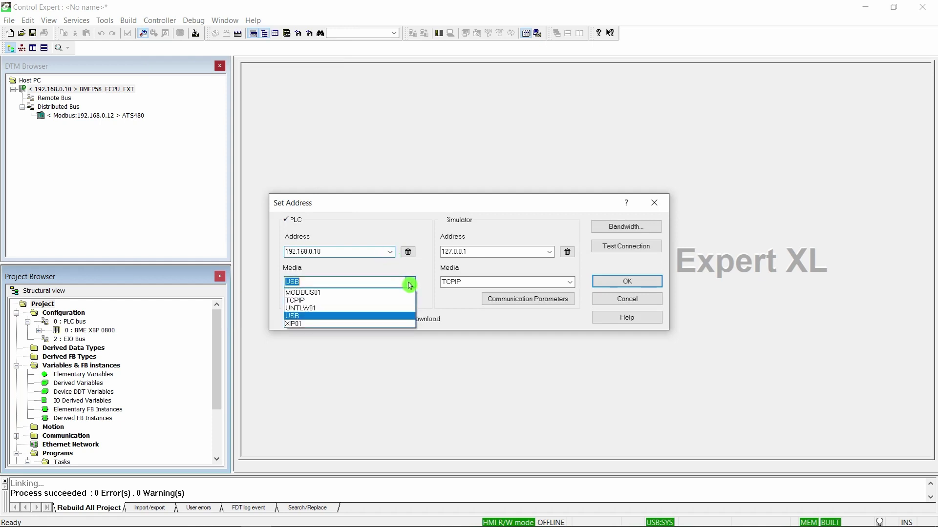
click(398, 305)
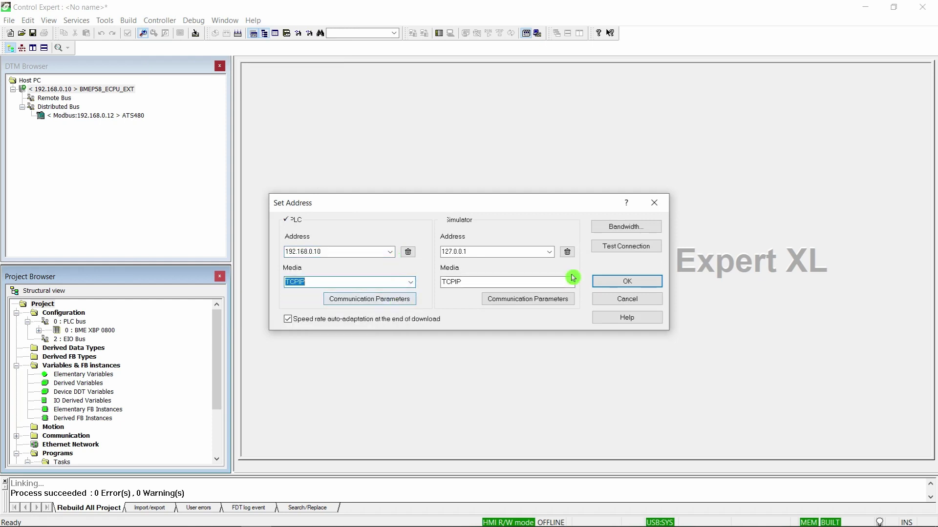
click(604, 249)
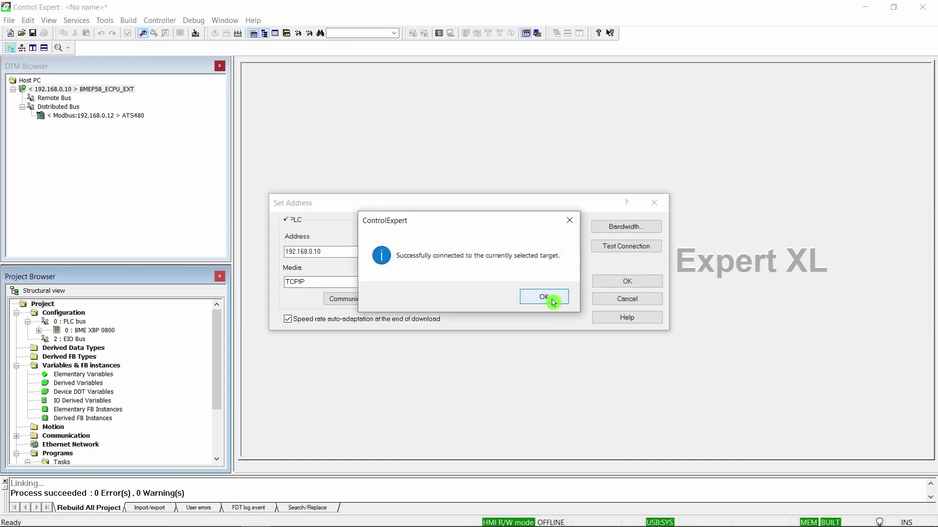
click(546, 297)
click(603, 282)
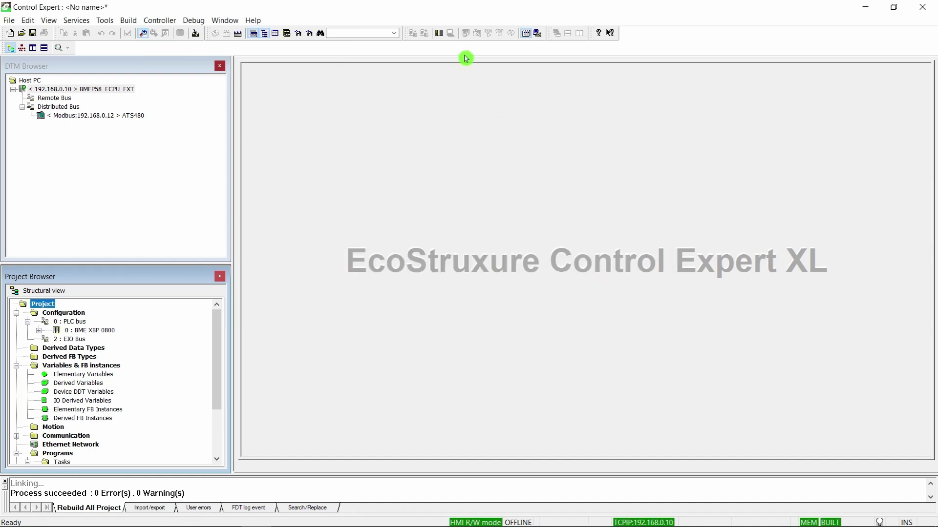
Connect to the PLC, transfer the built project, confirm the stop, then restart it in Run.
click(440, 37)
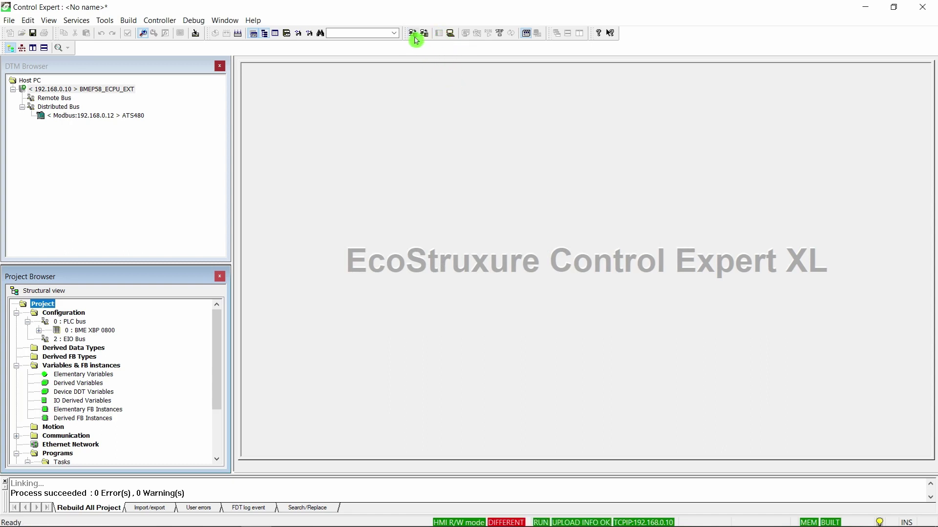
click(415, 38)
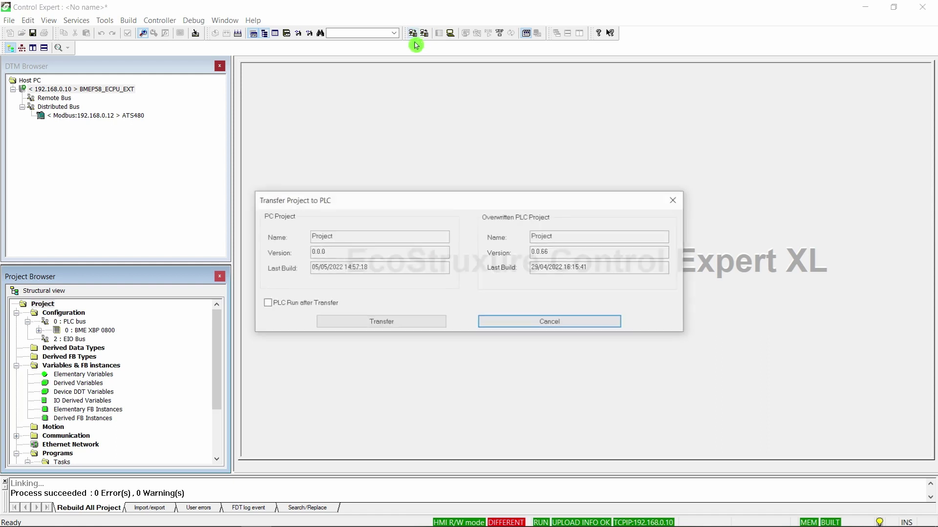
click(340, 317)
click(467, 317)
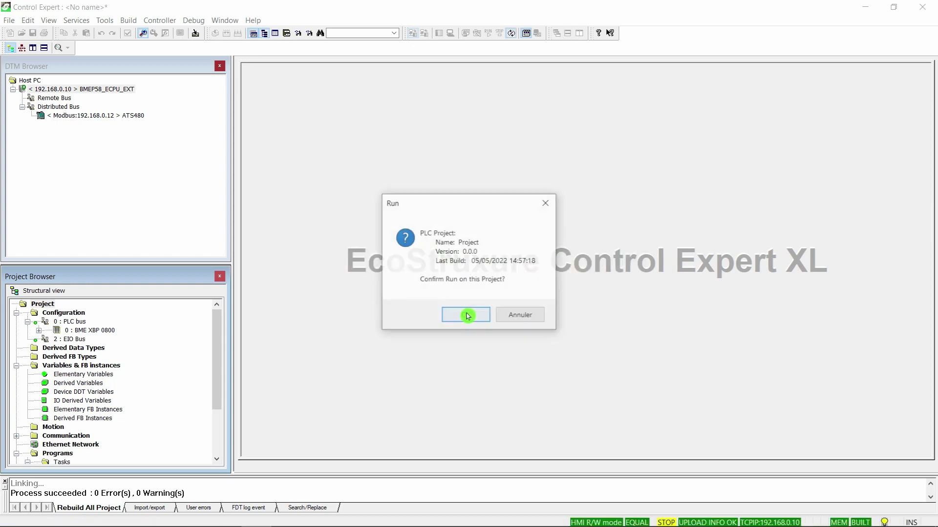
click(467, 316)
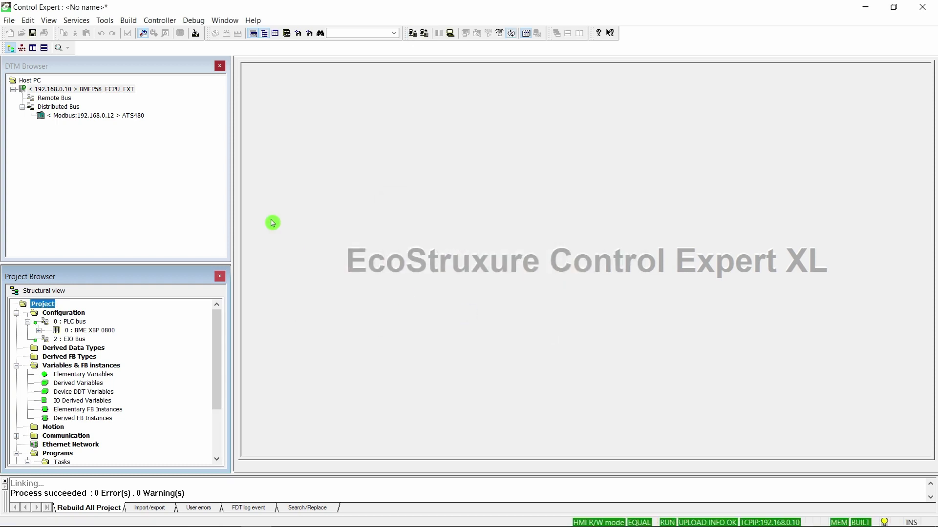
Connect the ATS480 drive node online from the DTM Browser and accept the modification.
right_click(108, 119)
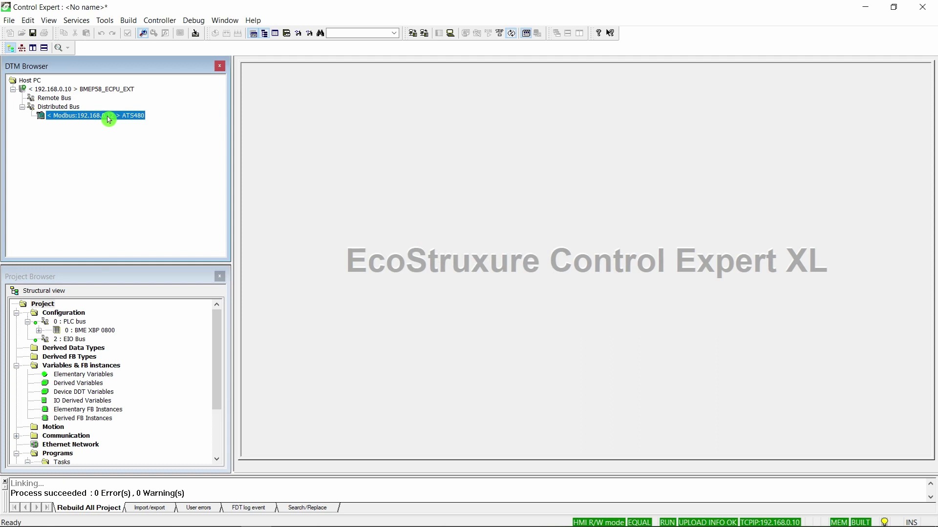
click(151, 198)
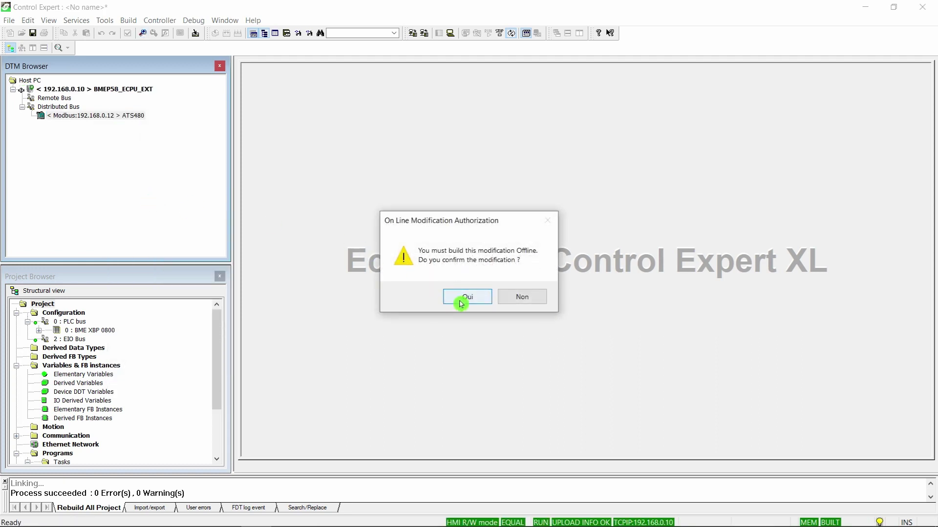
click(459, 298)
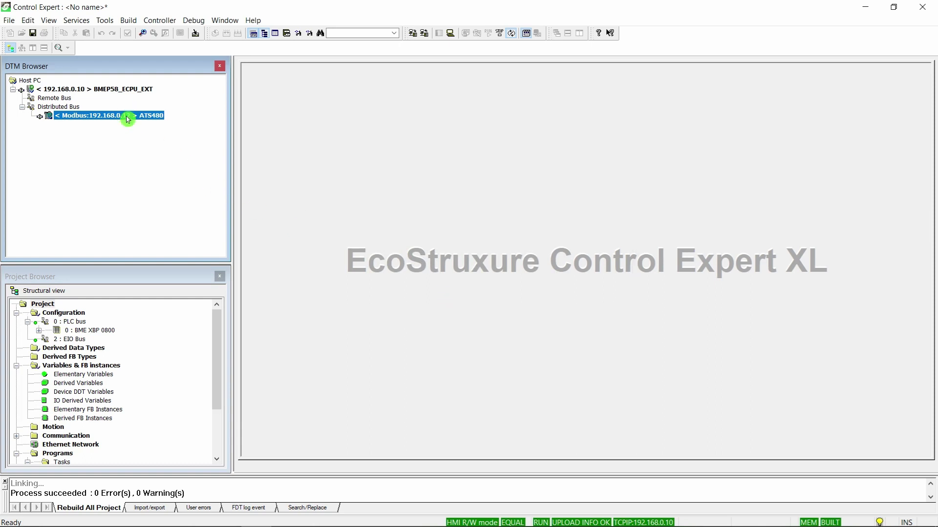
Open the ATS480 device configuration and acknowledge its safety instructions.
double_click(126, 118)
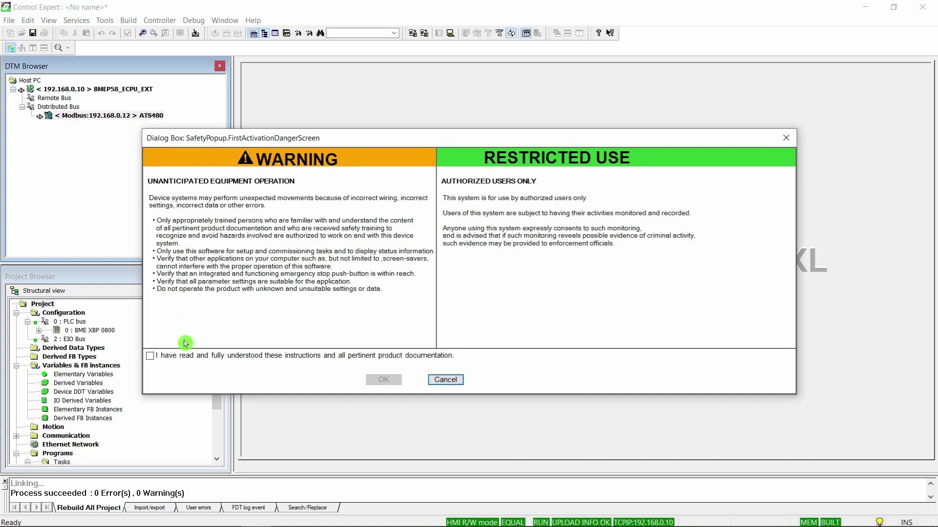
click(189, 356)
click(378, 381)
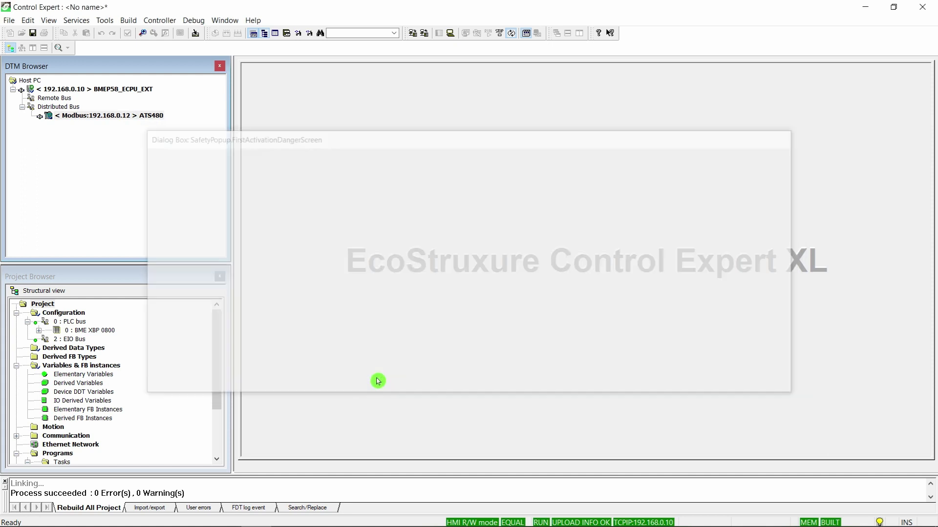
Load the ATS480 parameters from the drive, accepting the overwrite and dismissing the IP and success notices.
right_click(115, 118)
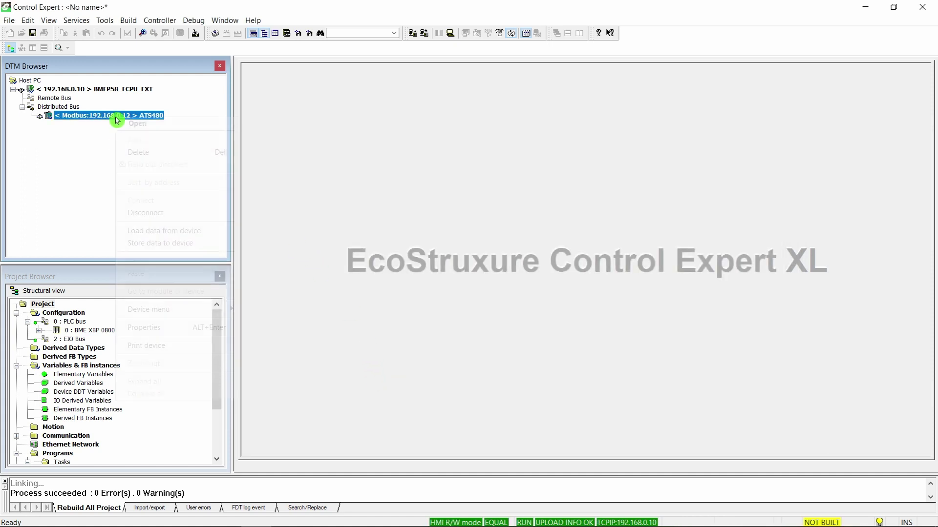
click(157, 233)
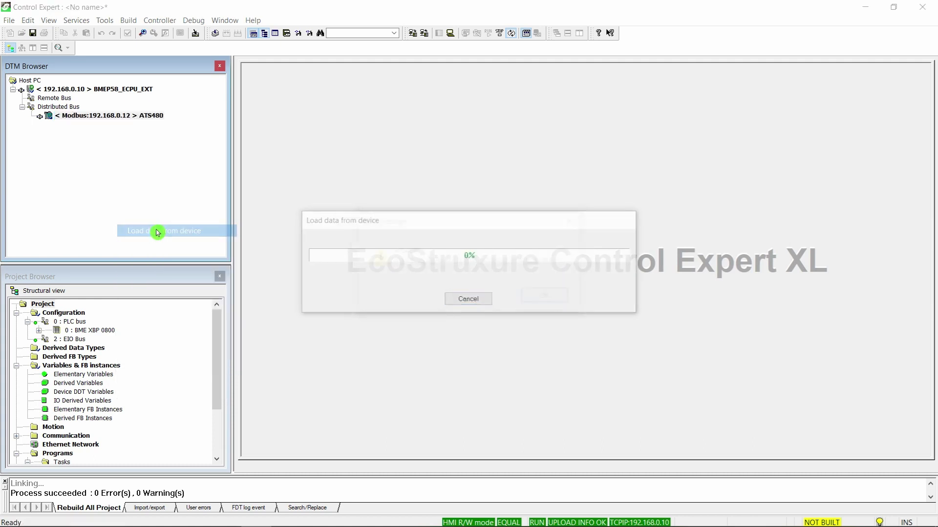
click(549, 299)
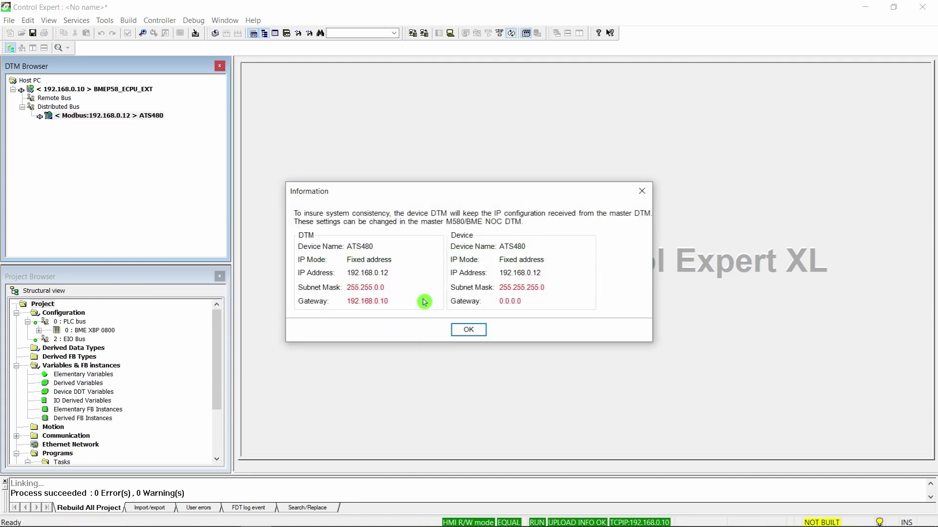
click(476, 331)
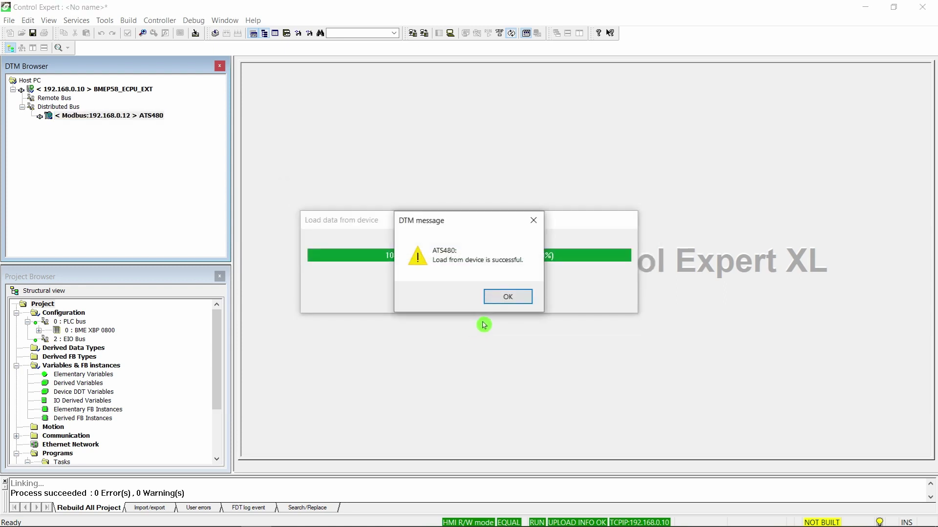
click(494, 296)
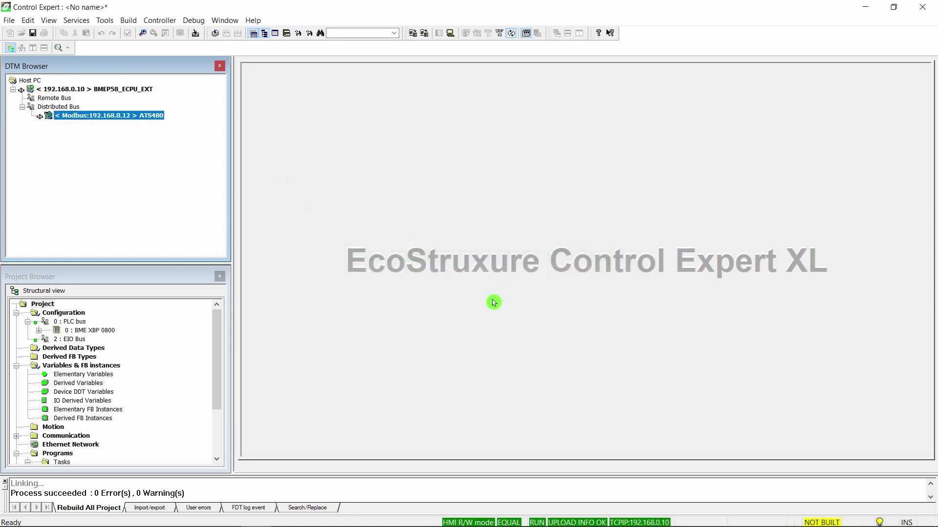
Set the Slot A Modbus TCP IO Profile to 'ATS480 Solution' and accept the related parameters.
double_click(84, 119)
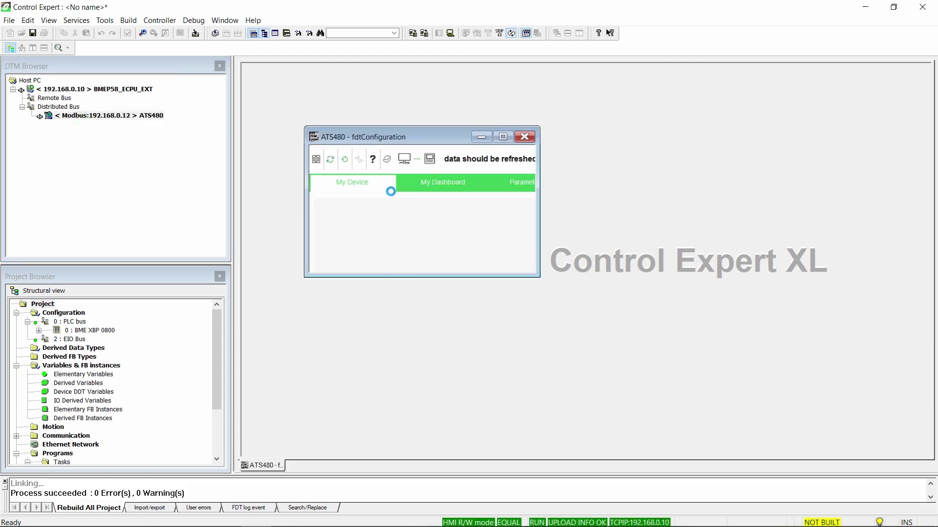
double_click(413, 136)
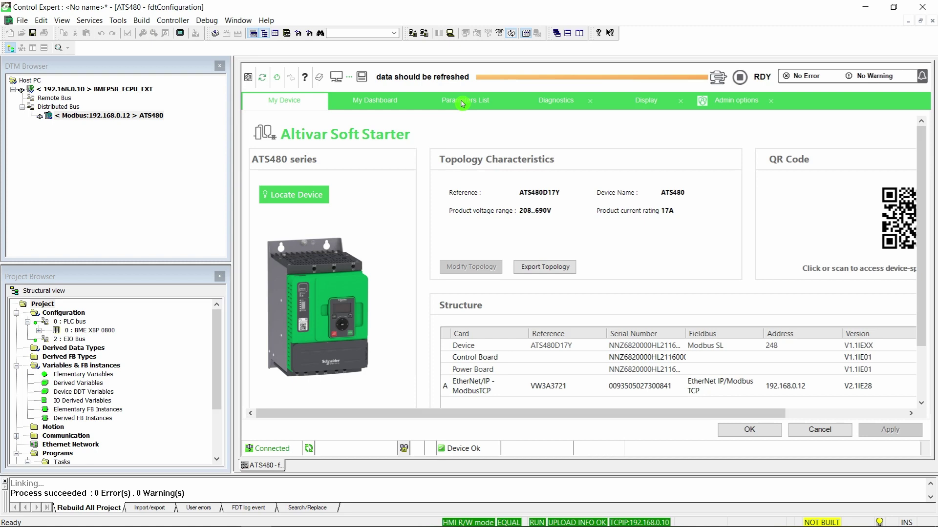
click(463, 103)
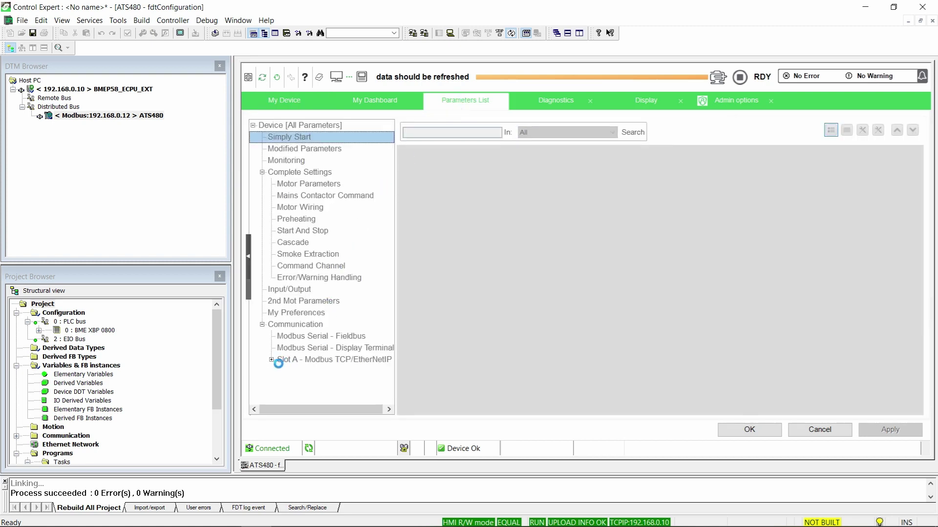
click(271, 360)
click(317, 312)
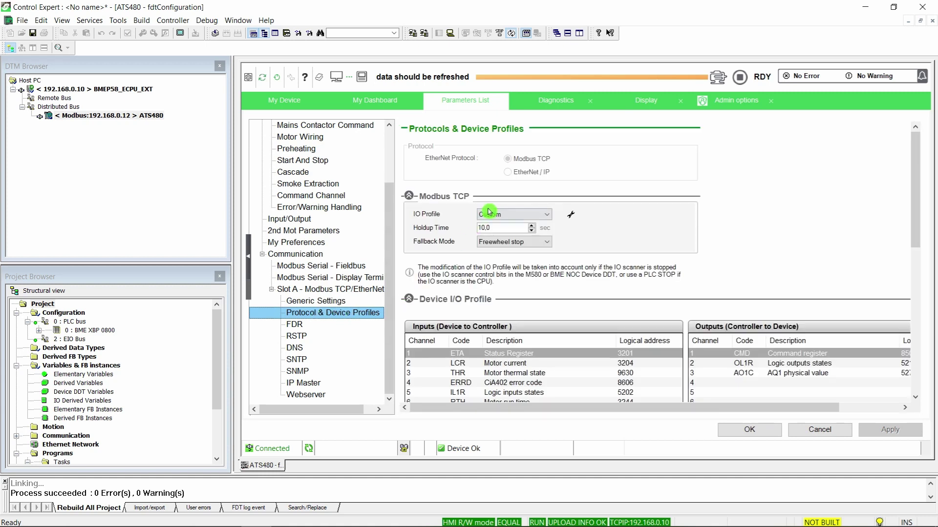
click(489, 215)
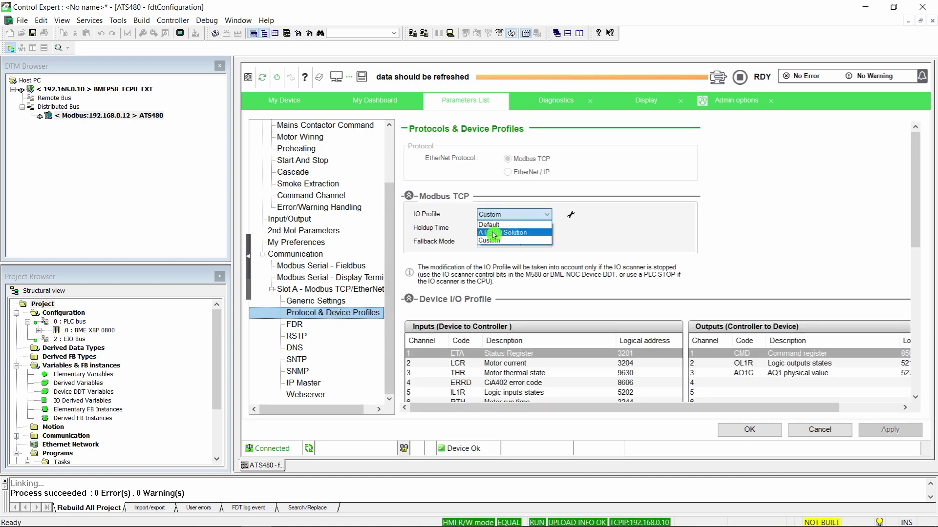
click(493, 233)
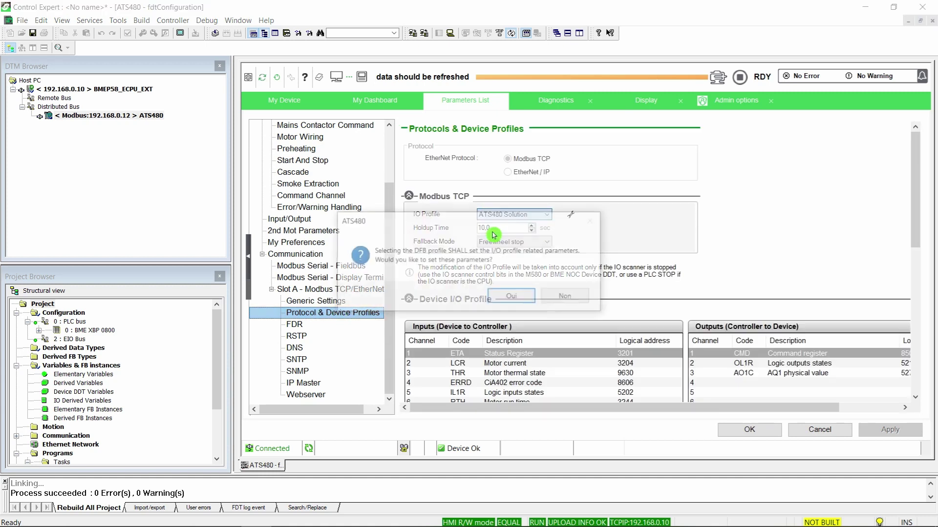
click(499, 299)
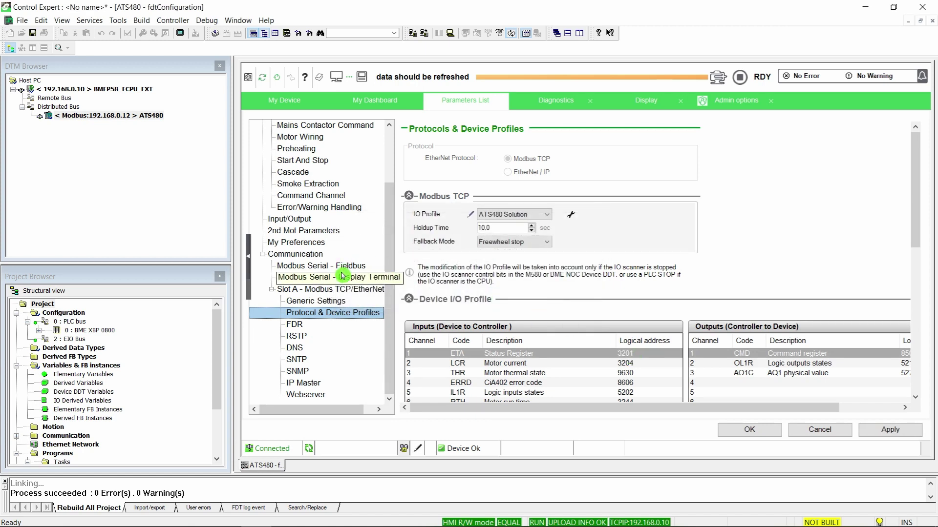
Set Slot A Generic Settings' Swap word order to 'ModBus Word Order OFF'.
click(339, 301)
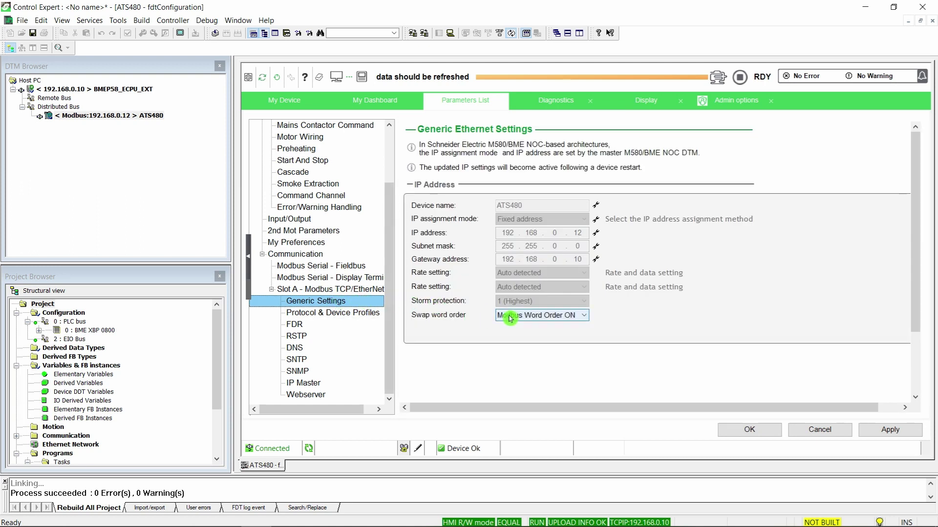
click(506, 315)
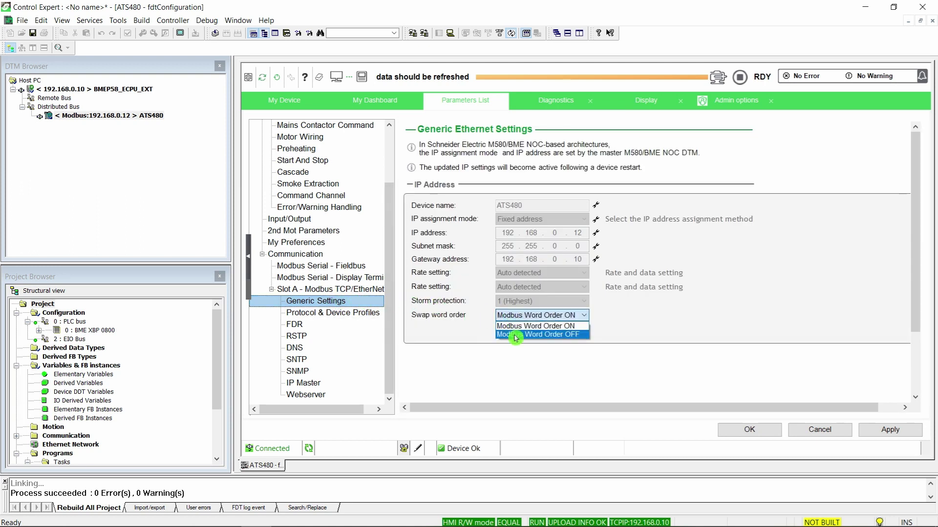
click(515, 338)
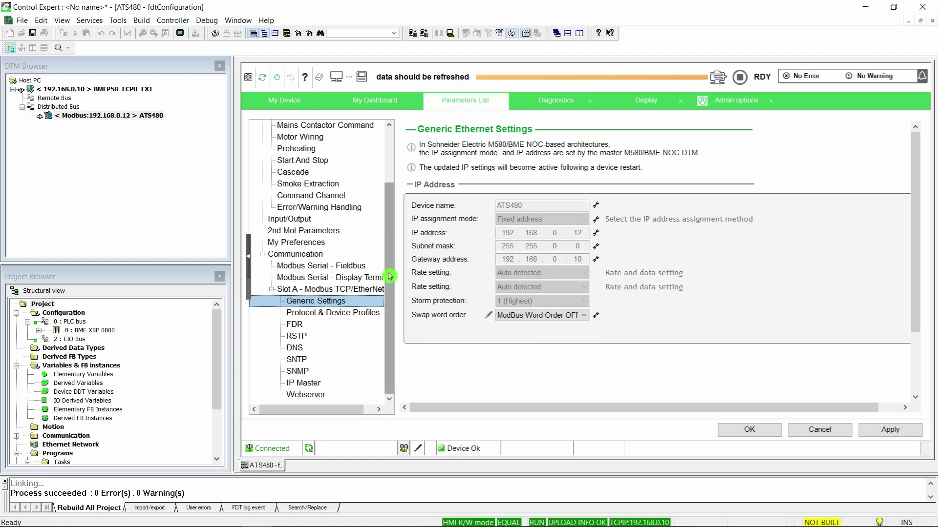
scroll(389, 277, up, 2)
Review the Simply Start and Motor parameters, save the drive settings, and close the configuration.
click(297, 137)
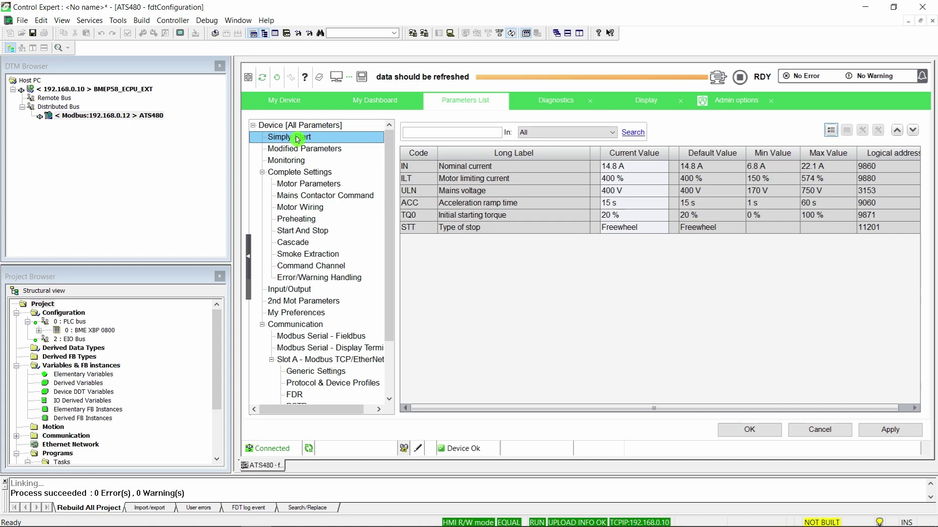
click(307, 189)
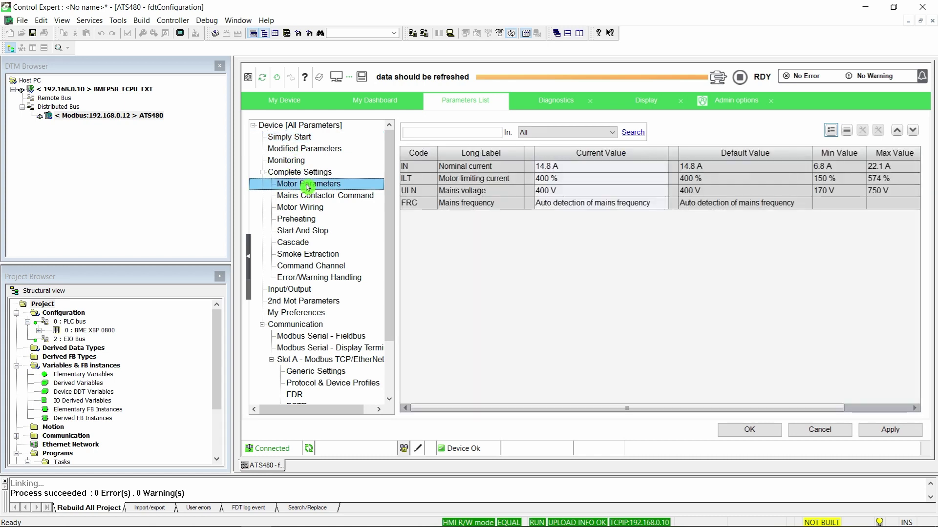
click(733, 434)
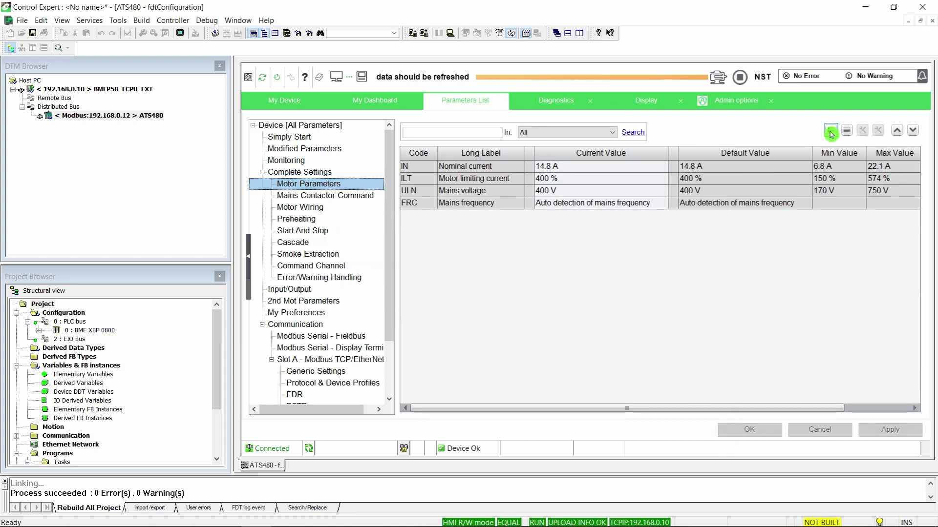
click(932, 23)
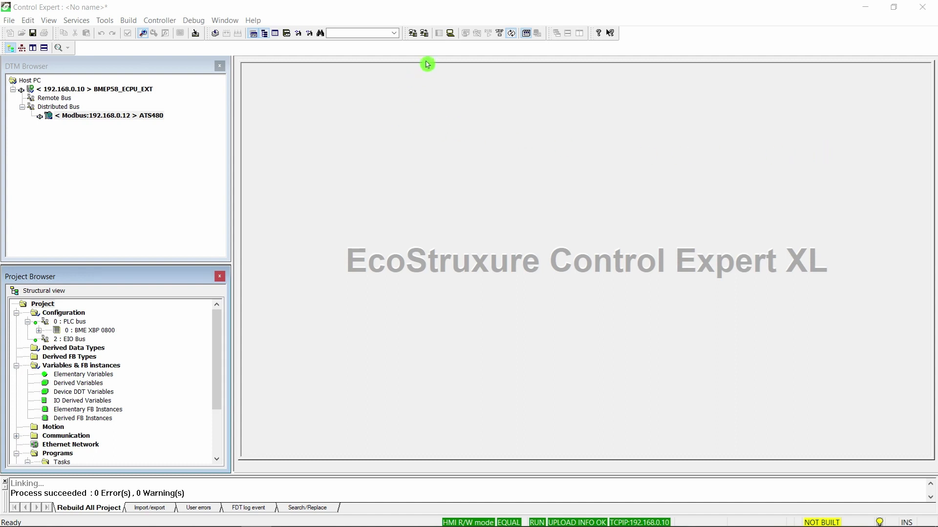
Disconnect from the PLC, build the project changes, and reconnect.
click(450, 34)
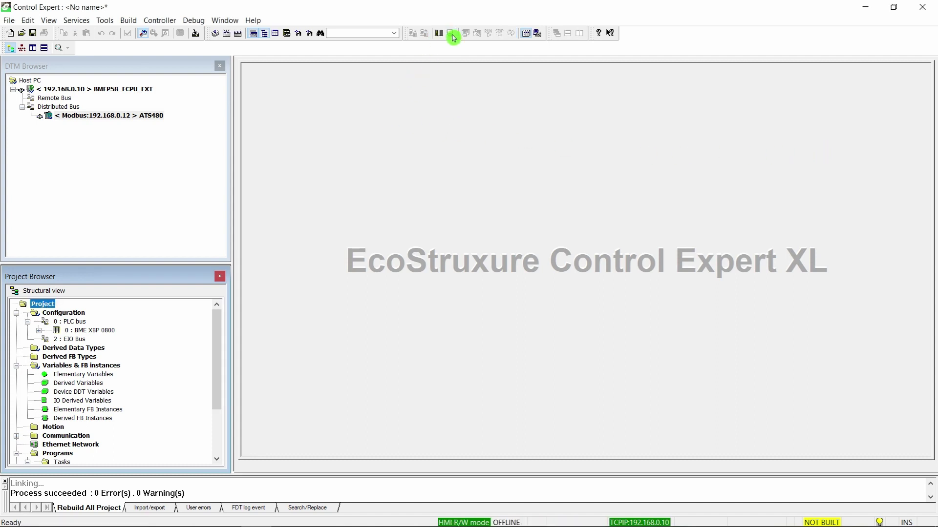
click(227, 35)
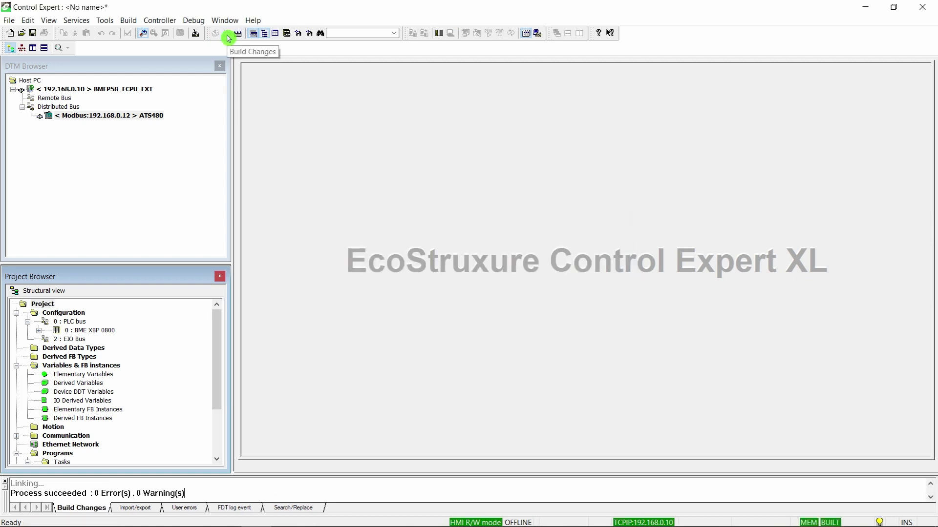
click(439, 34)
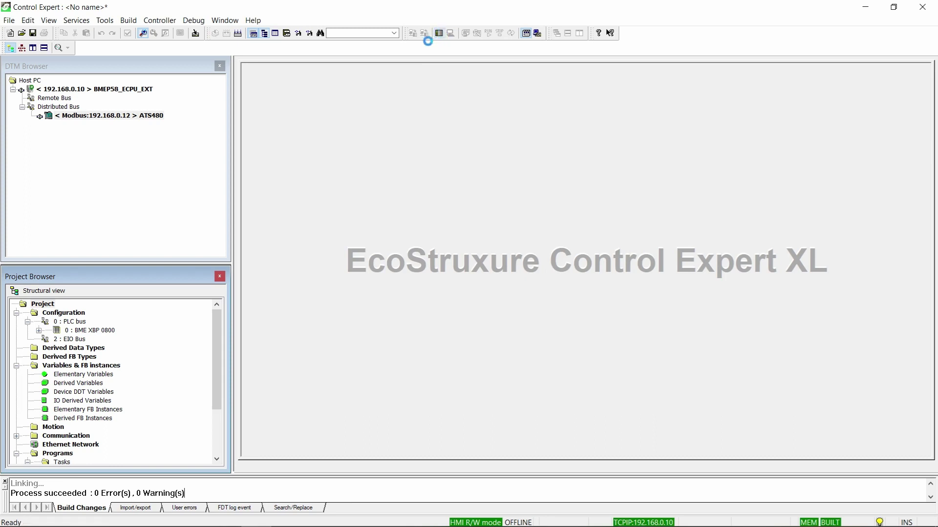
Transfer the rebuilt project to the PLC, confirming the stop and then the return to Run.
click(415, 38)
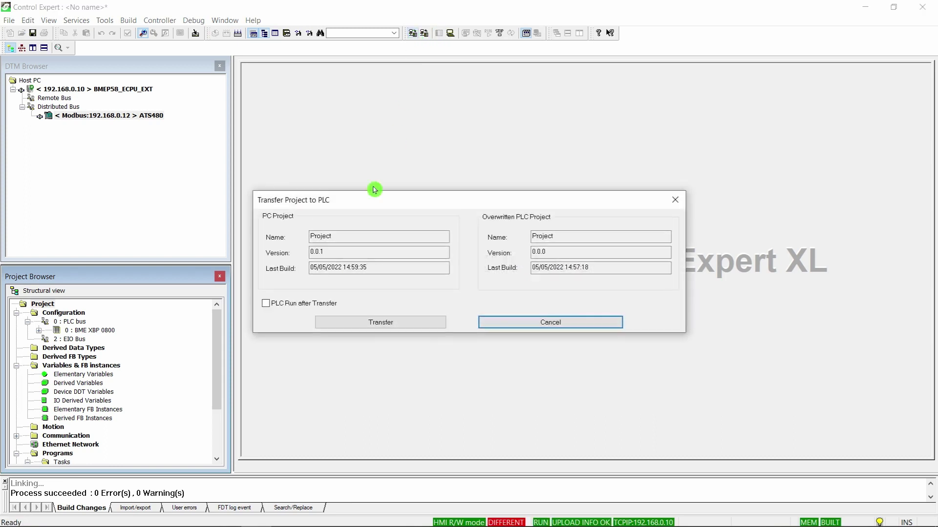
click(303, 302)
click(336, 322)
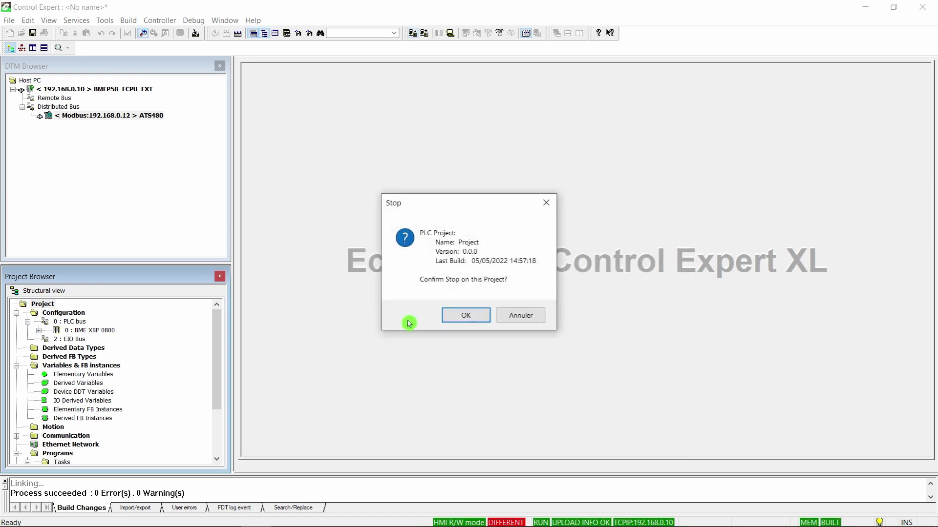
click(459, 316)
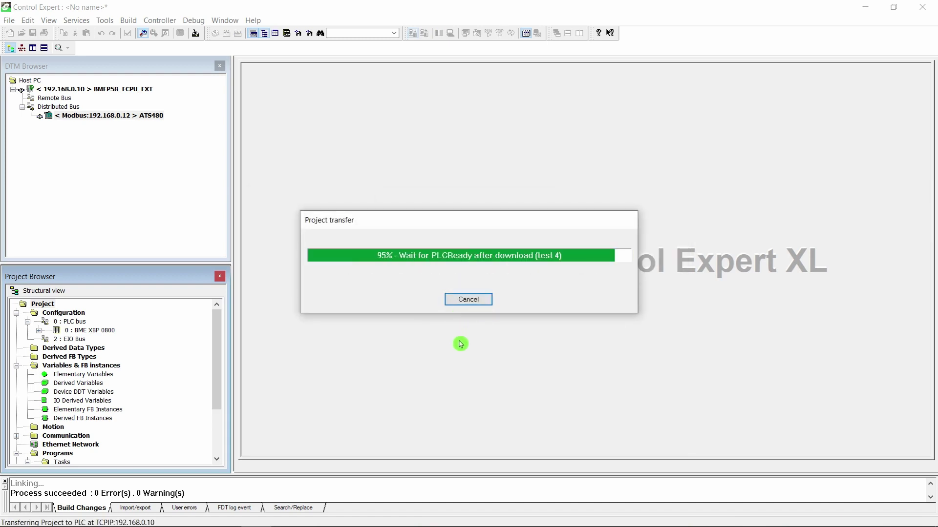
click(459, 316)
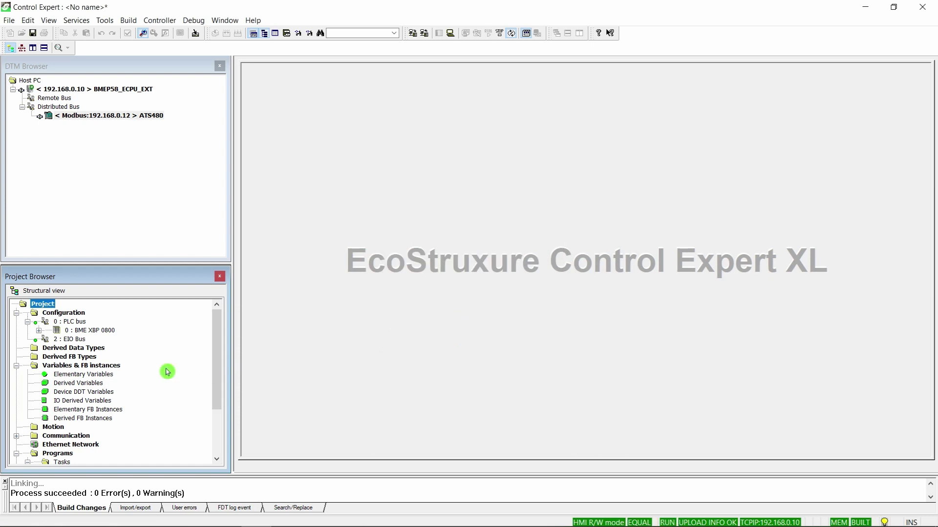
Filter the variable list to Device DDT without EDT, expanding ATS480's Inputs and Outputs.
double_click(83, 377)
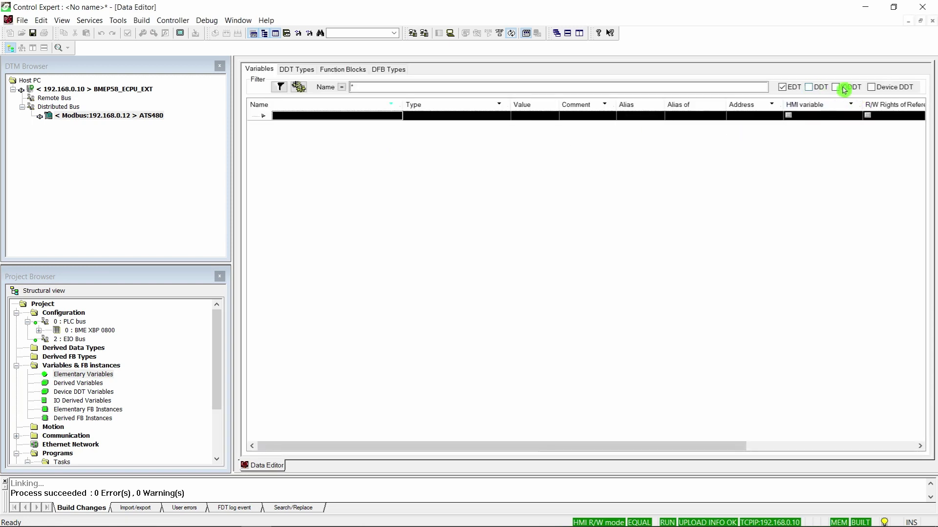
click(871, 87)
click(790, 87)
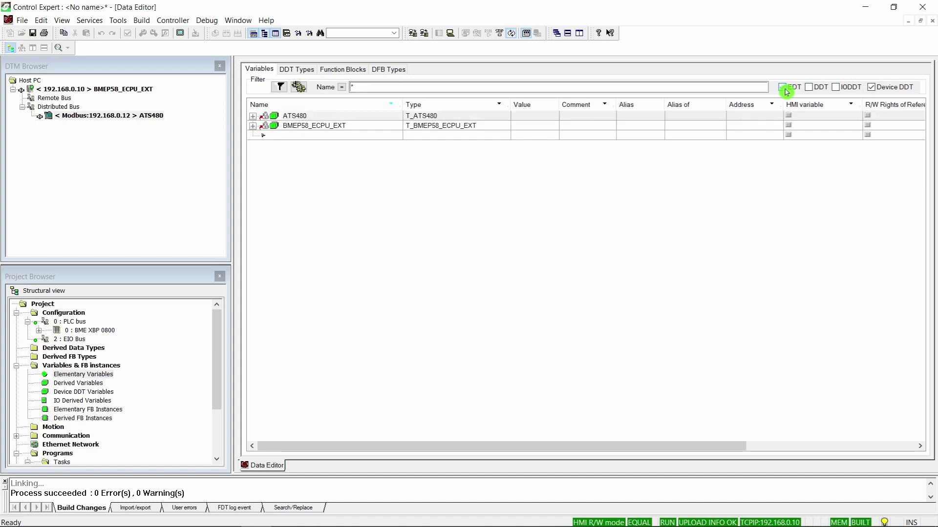
click(254, 117)
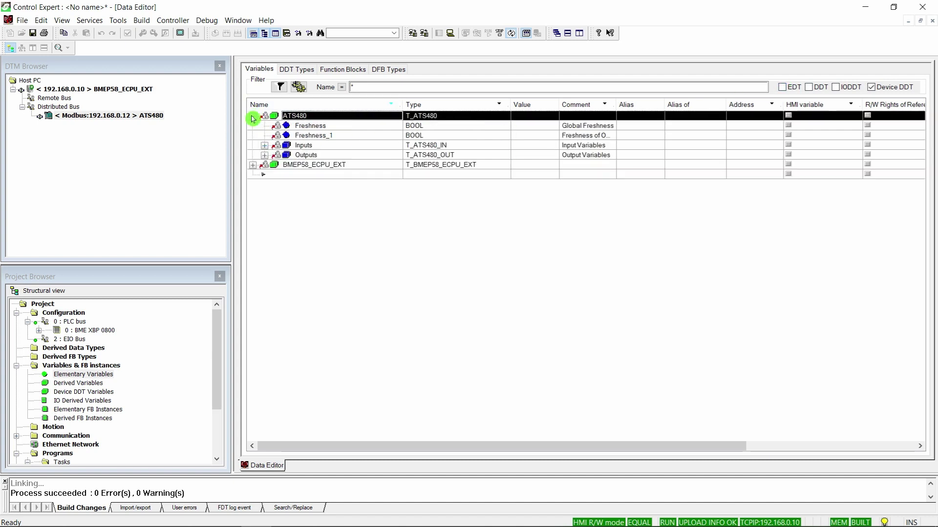
click(264, 146)
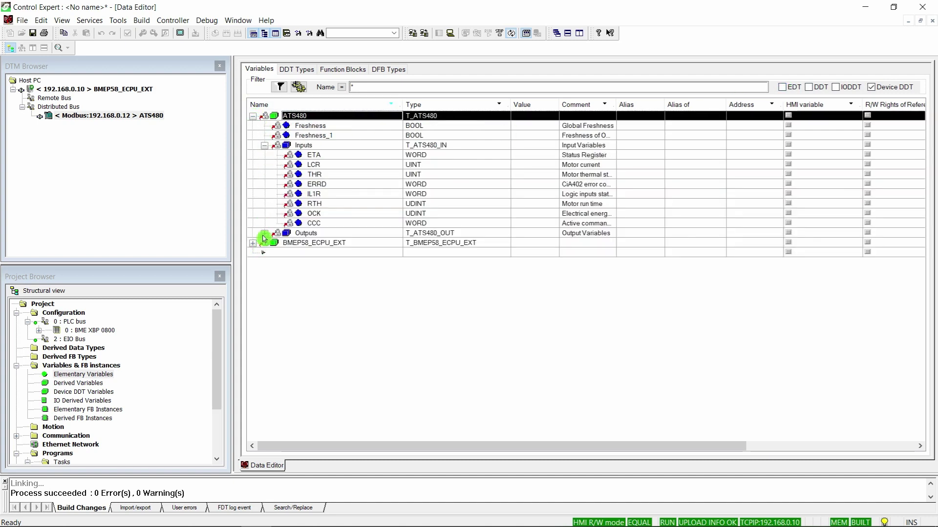
click(263, 233)
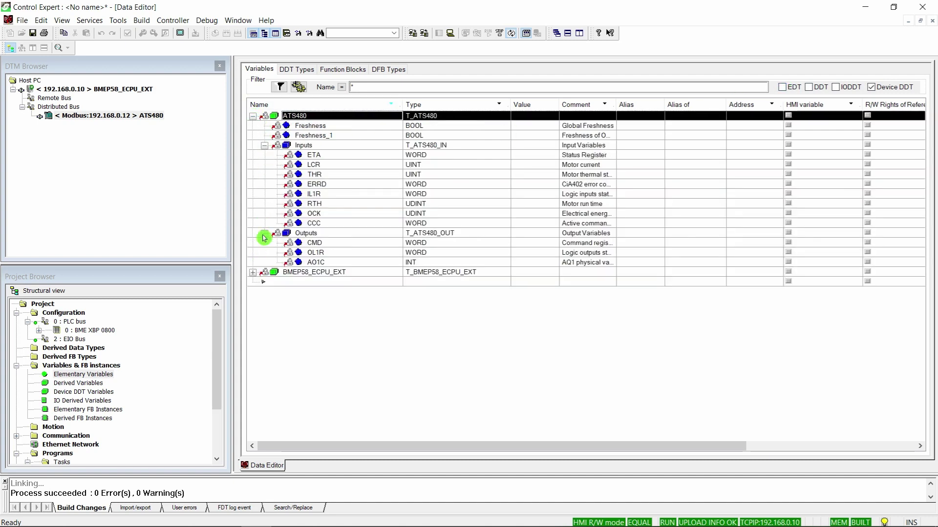
Create an ATS480 animation table, expand its Inputs and Outputs, and widen the Name column.
right_click(316, 119)
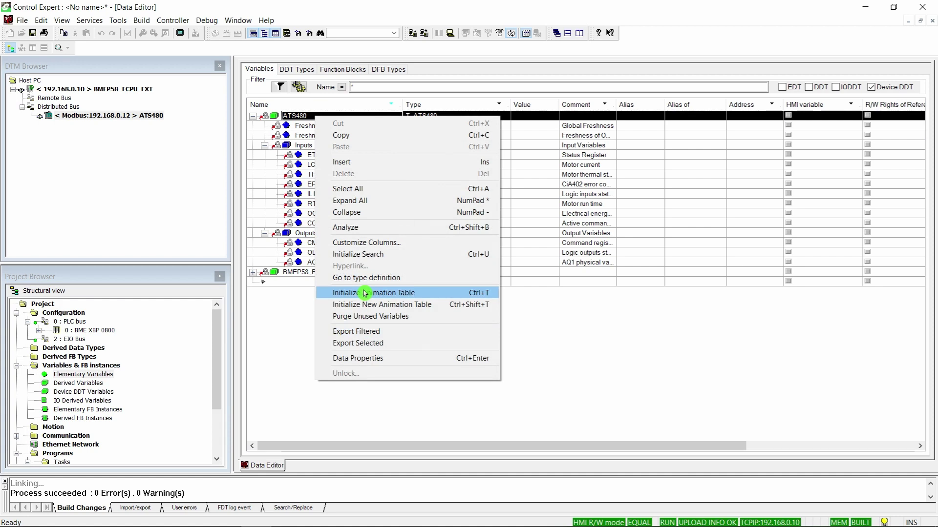
click(364, 293)
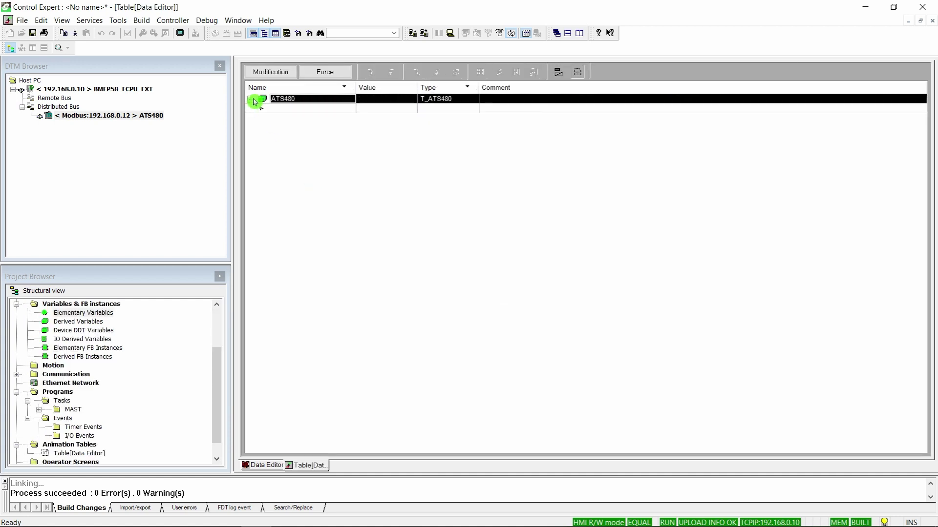
click(251, 100)
click(262, 129)
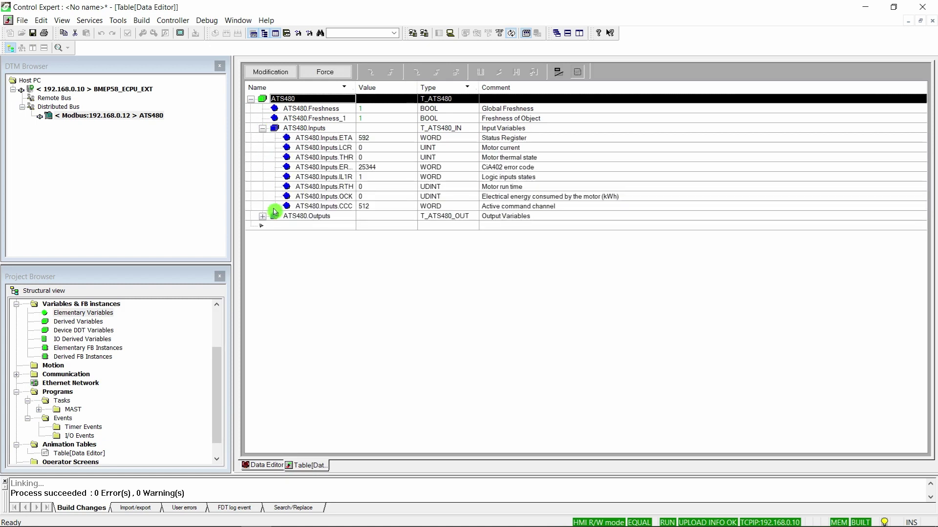
click(263, 216)
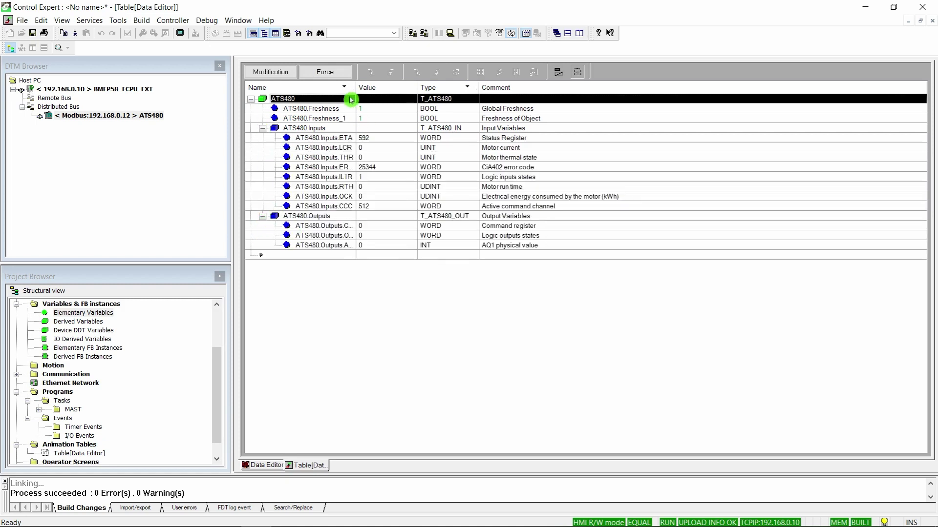
drag(355, 87, 379, 88)
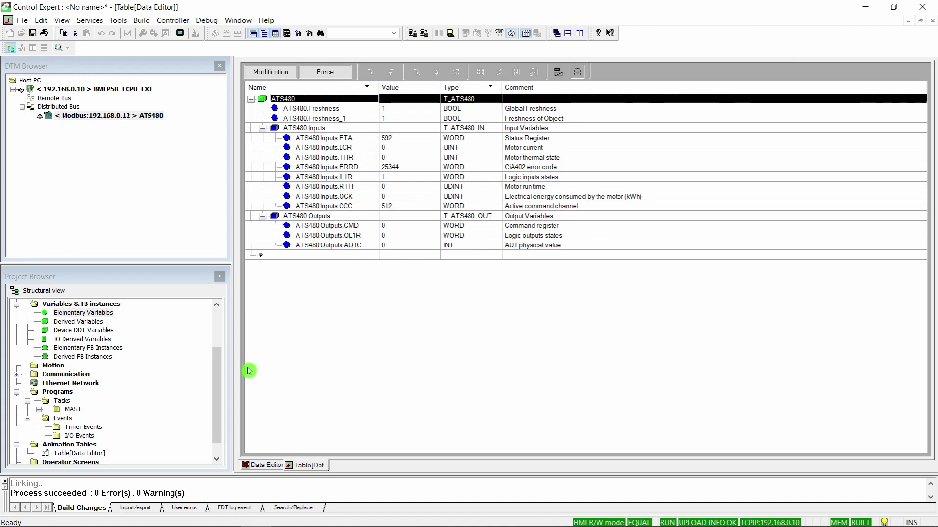
drag(215, 379, 216, 388)
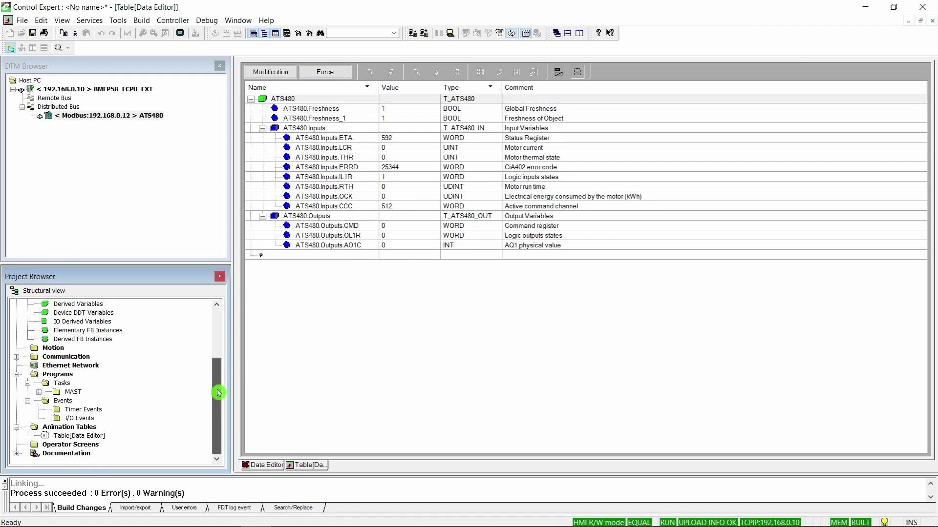
Create an FBD-language section named DFB_ATS480 under MAST > Logic.
click(38, 393)
click(80, 402)
right_click(80, 402)
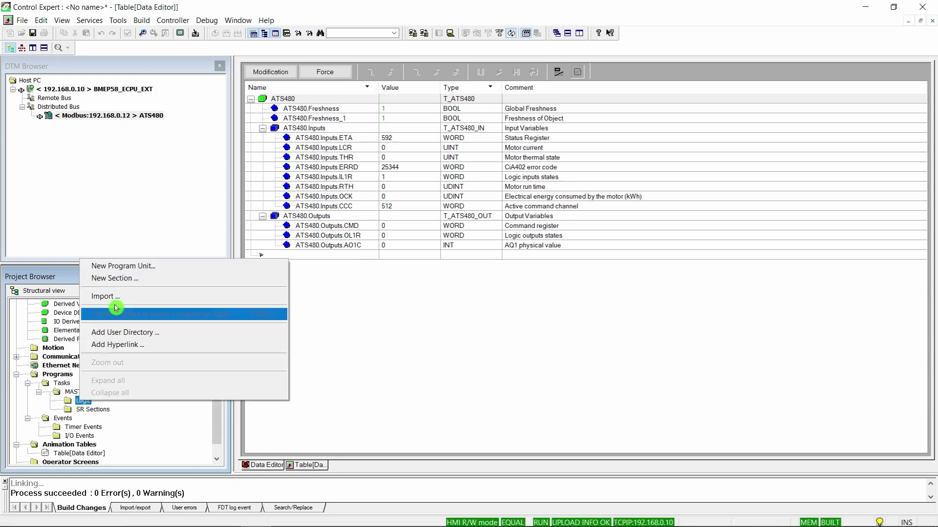
click(114, 282)
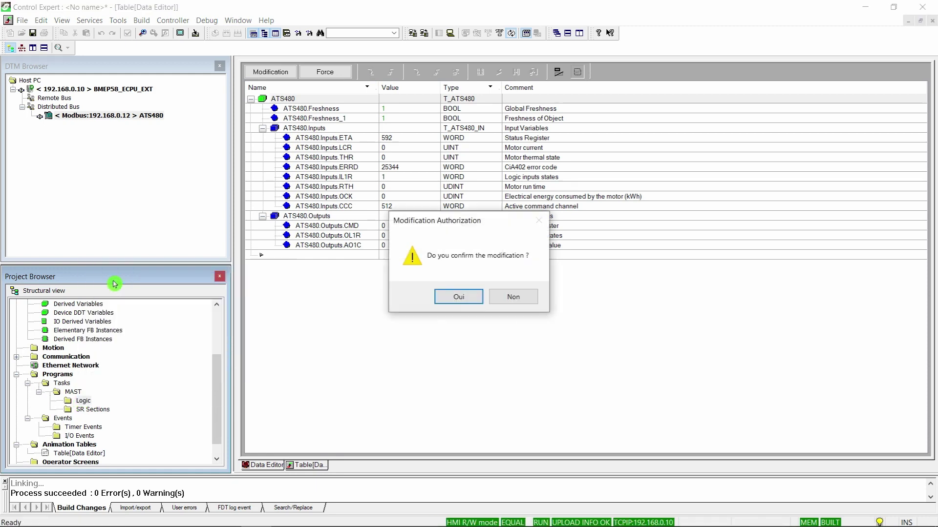
click(470, 302)
click(403, 269)
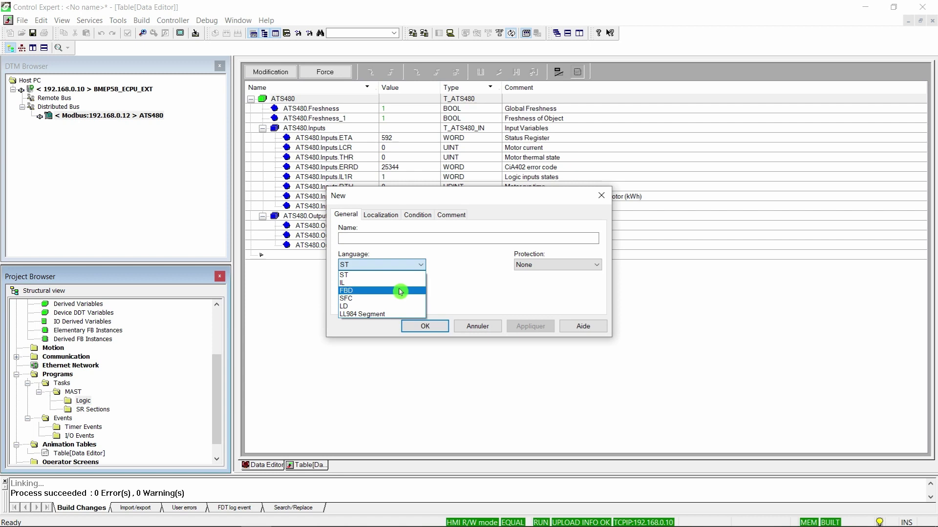
click(401, 292)
click(407, 239)
text(DFB_ATS480)
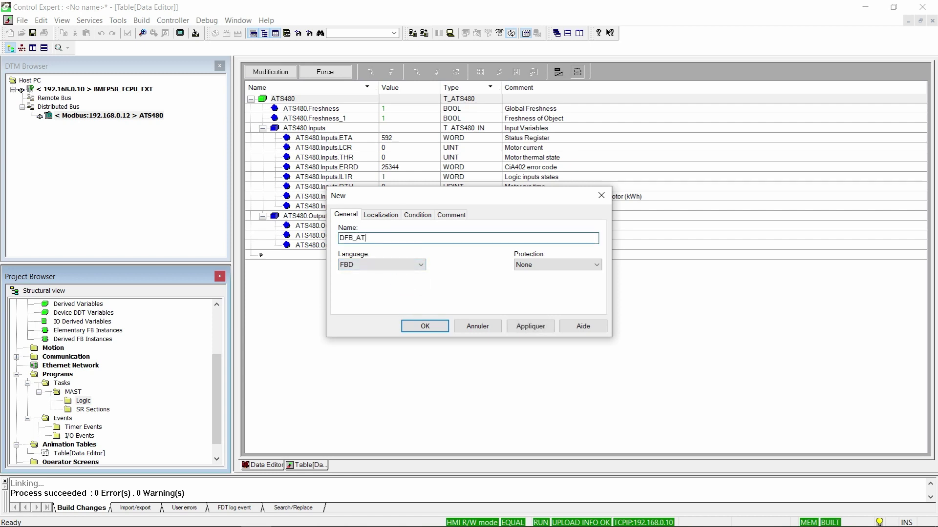
click(433, 329)
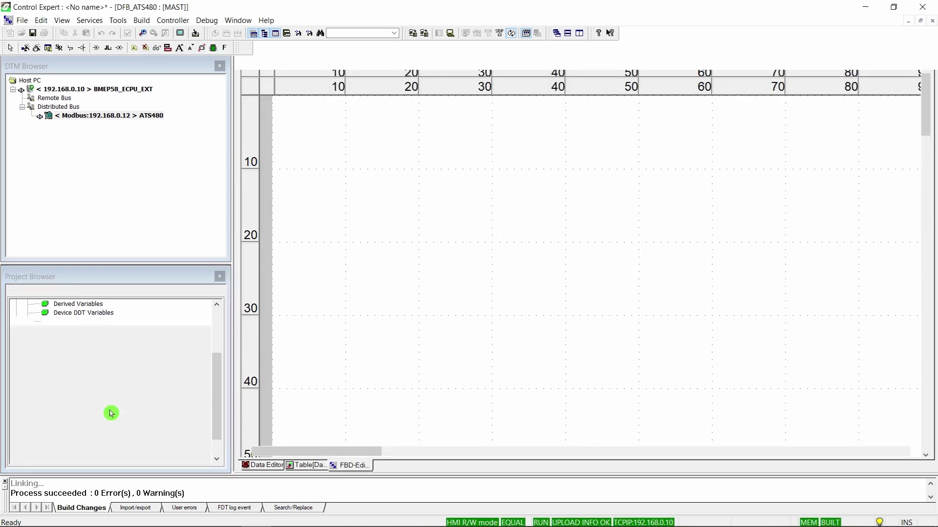
Through the FFB Input Assistant, pick EIOSATS480 from Libset V15.0 > General Purpose Library > GPL_Devices.
right_click(442, 252)
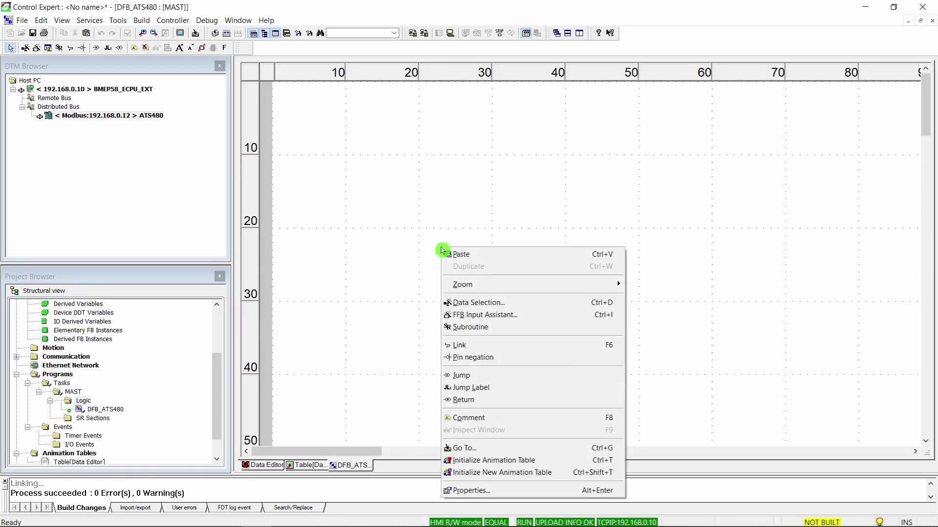
click(466, 317)
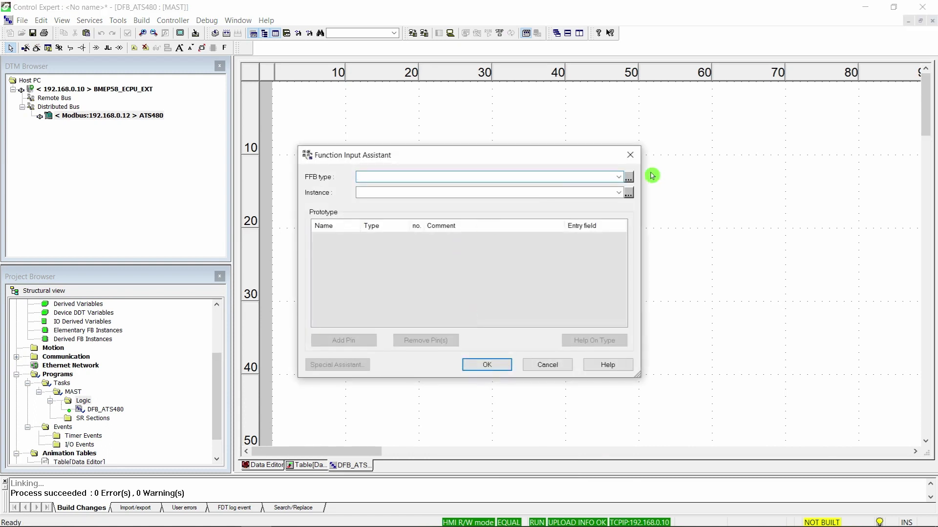
click(628, 181)
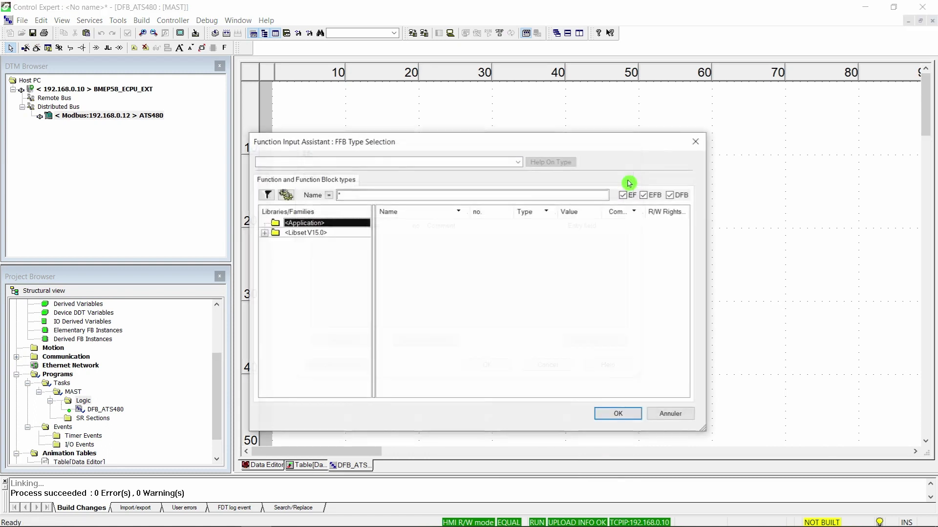
click(264, 233)
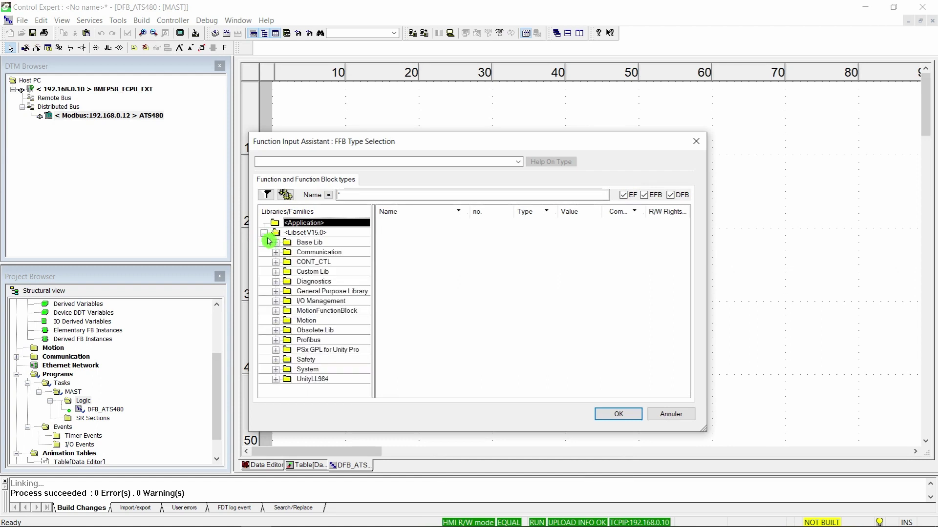
click(275, 291)
click(316, 312)
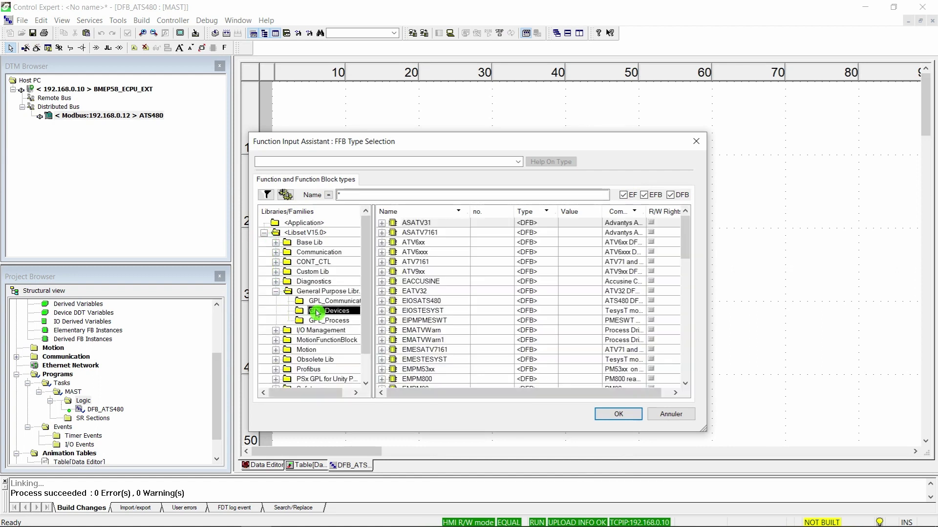
double_click(434, 302)
click(477, 365)
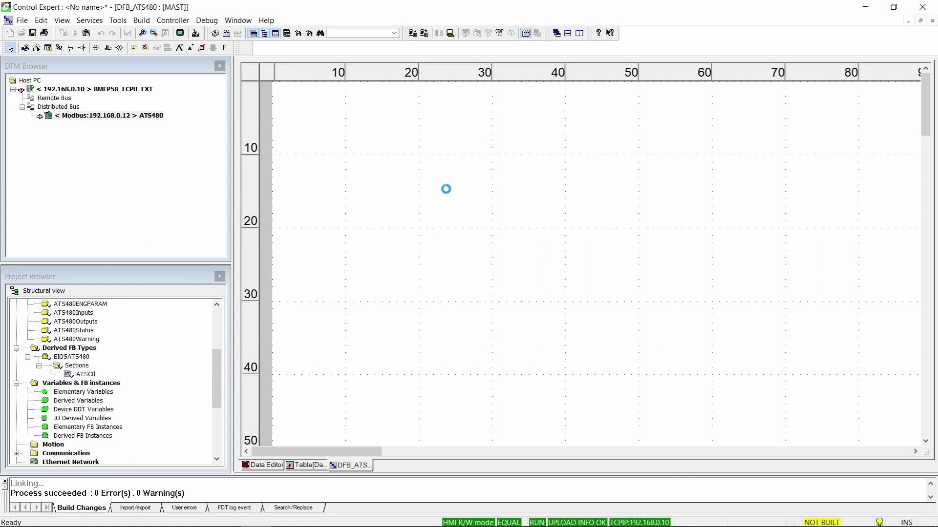
Pick EIOSATS480 from Libset V15.0 > General Purpose Library > GPL_Devices in the FFB Input Assistant.
right_click(448, 191)
key(Escape)
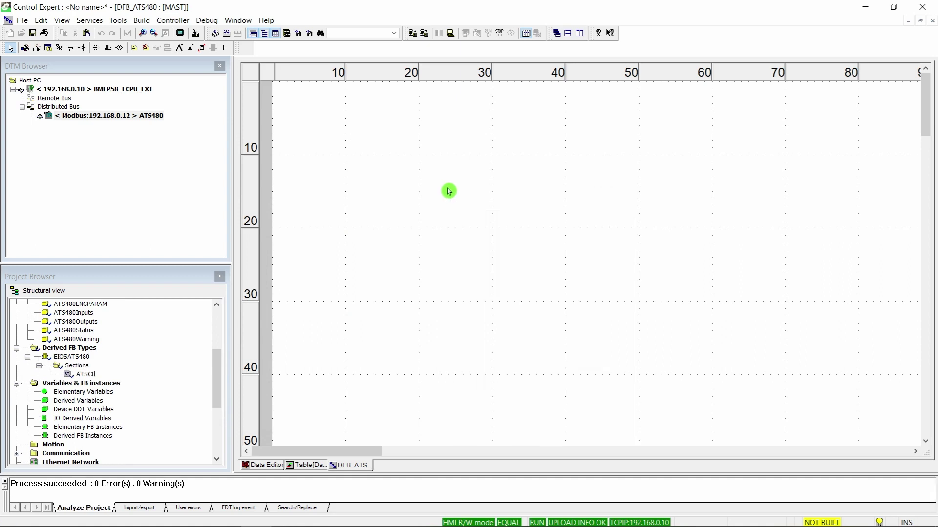
right_click(449, 192)
click(480, 253)
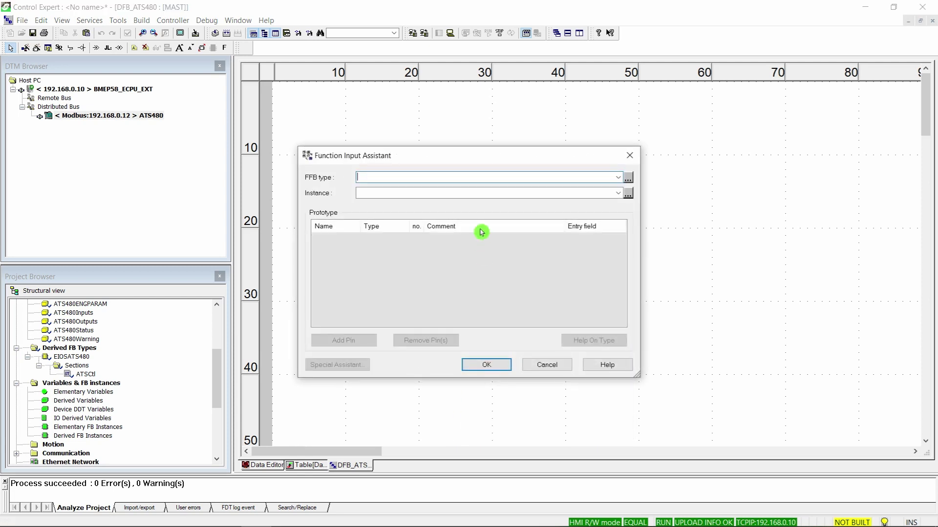
click(628, 178)
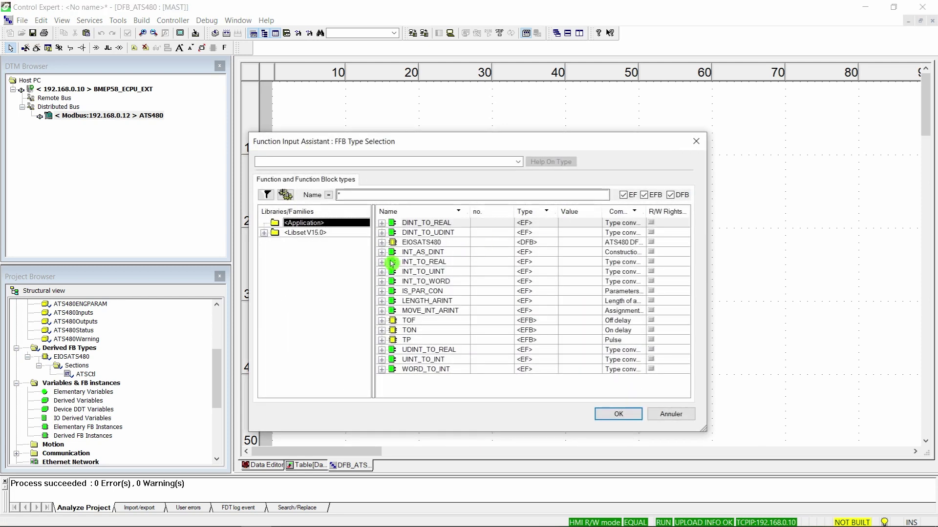
click(263, 232)
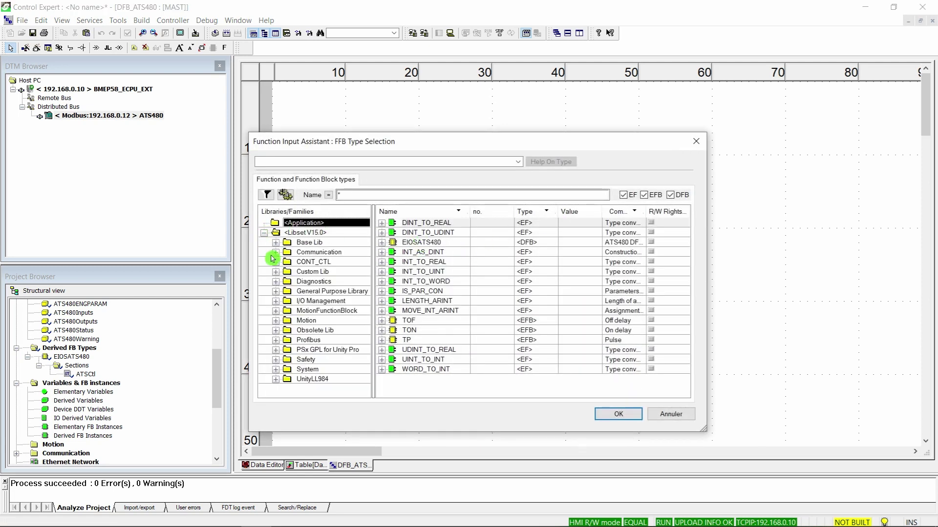
click(276, 291)
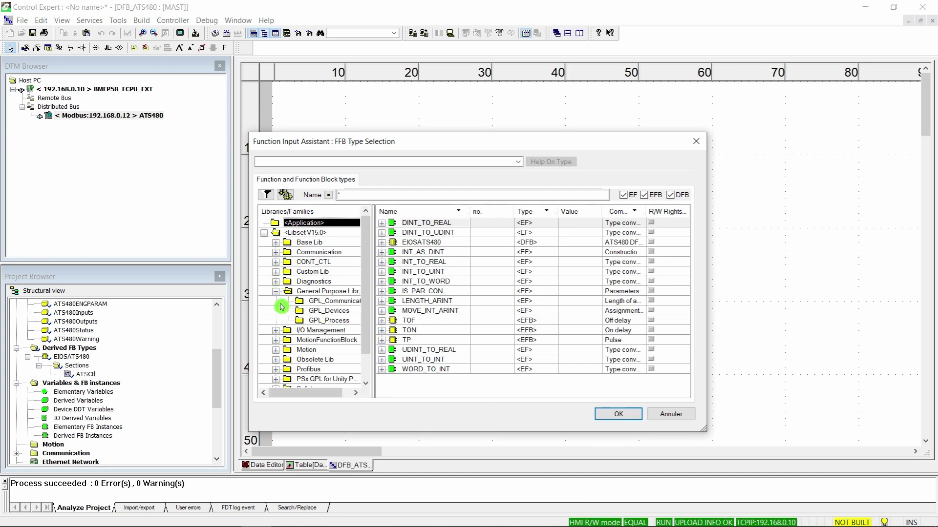
click(312, 311)
double_click(439, 302)
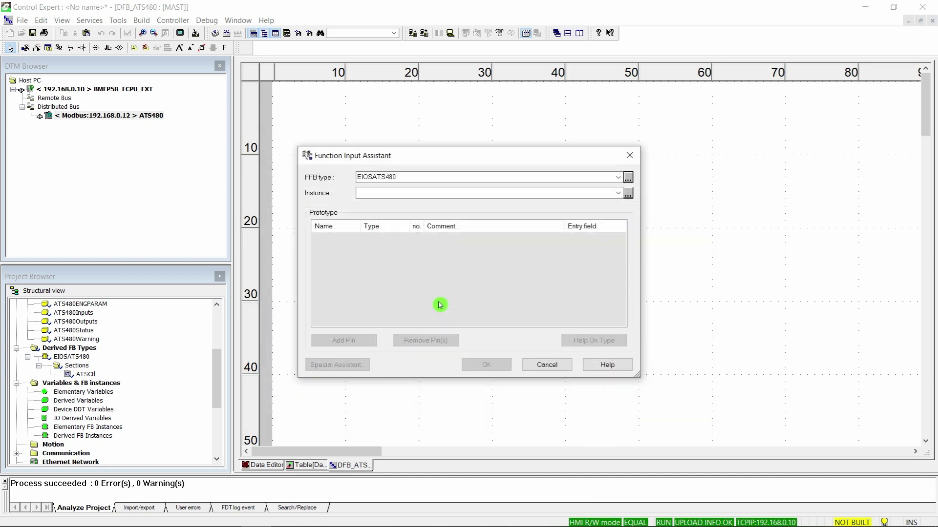
click(486, 364)
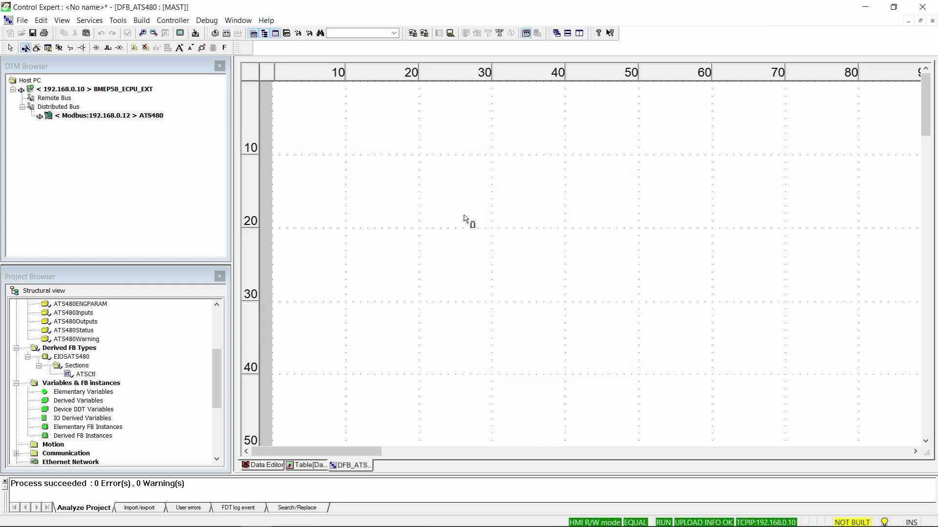
Place the EIOSATS480 block and link pins EnableDFB, EnableDevice (creating both) and Run.
click(441, 182)
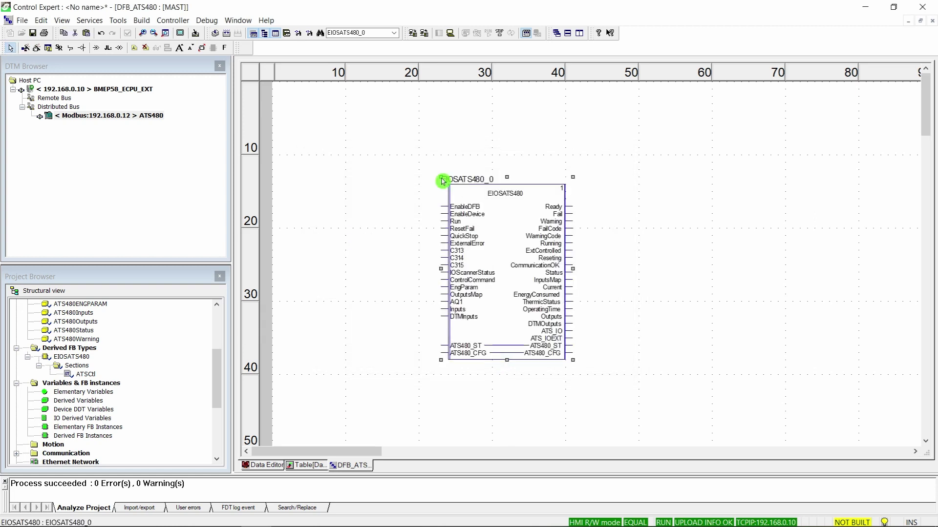
double_click(442, 209)
text(EnableDFB)
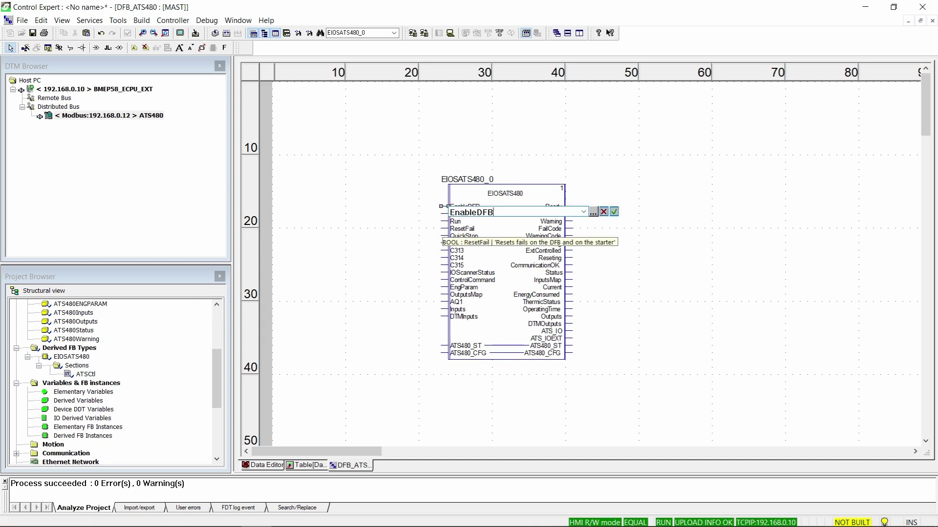
key(Return)
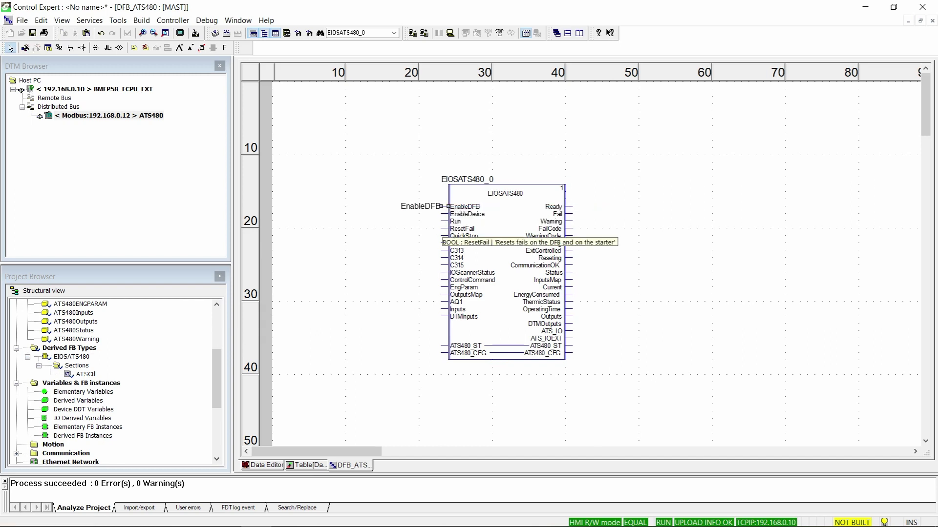
key(Return)
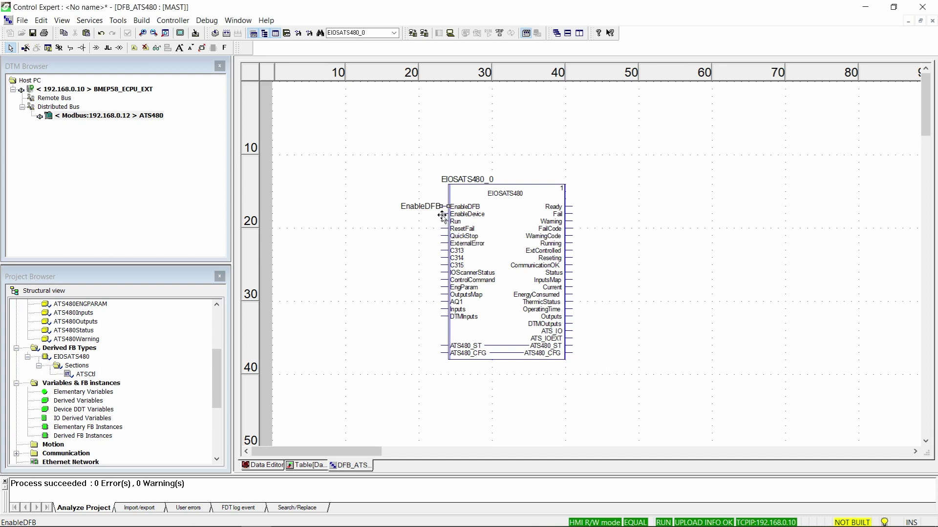
double_click(442, 219)
text(EnableDevice)
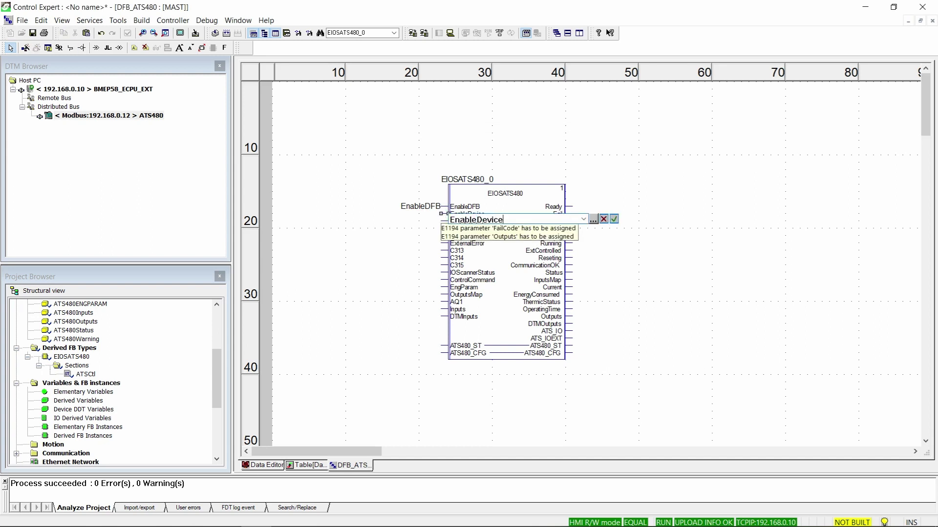
key(Return)
key(Return)
double_click(441, 220)
text(Run)
key(Return)
key(Return)
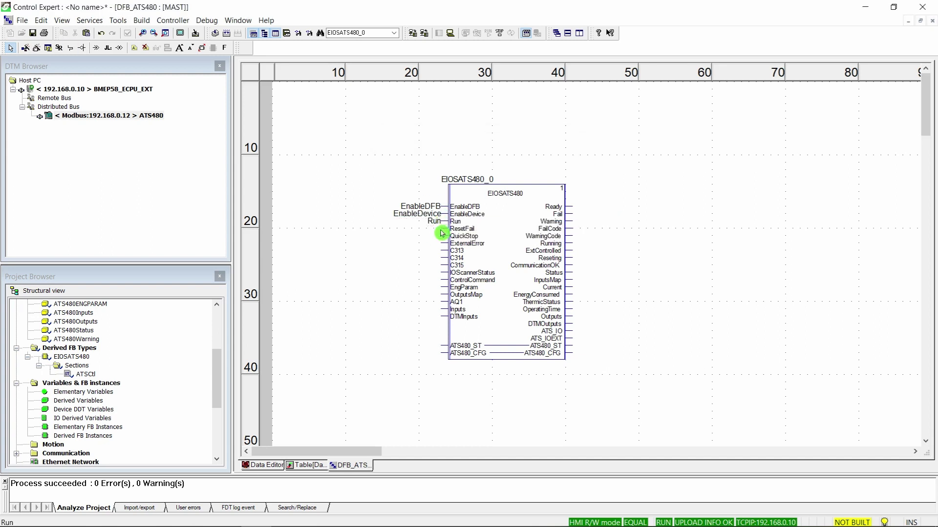
Link ResetFail, QuickStop, ExternalError, ControlCommand, and IOScannerStatus to ATS480.Freshness.
double_click(442, 229)
text(ResetFail)
key(Return)
key(Return)
double_click(442, 236)
text(QuickStop)
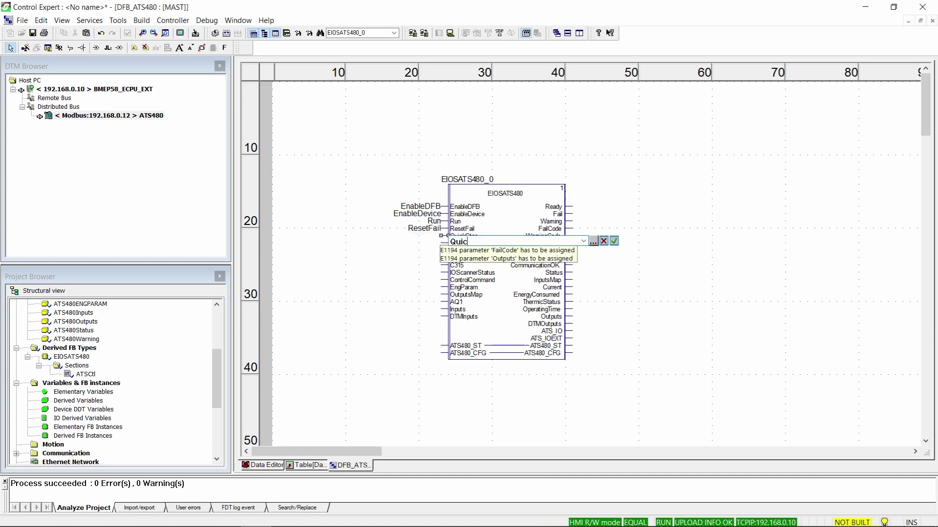
key(Return)
key(Return)
double_click(441, 244)
text(ExternalError)
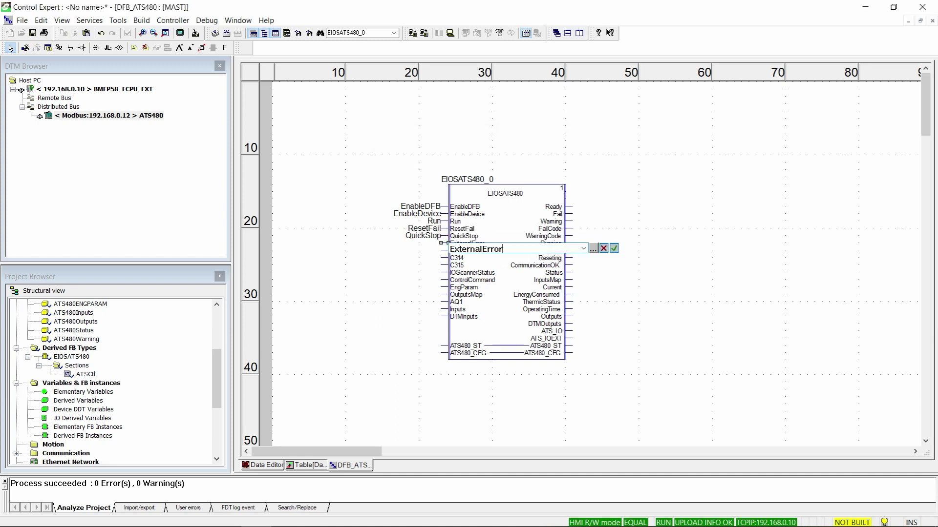
key(Return)
key(Return)
double_click(442, 273)
text(ATS480.Fresh)
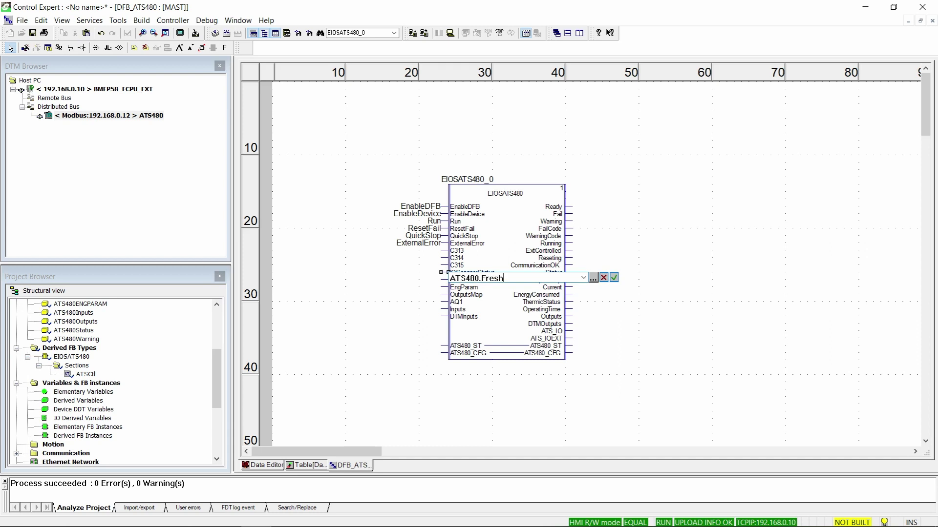
text(ness)
key(Return)
click(445, 283)
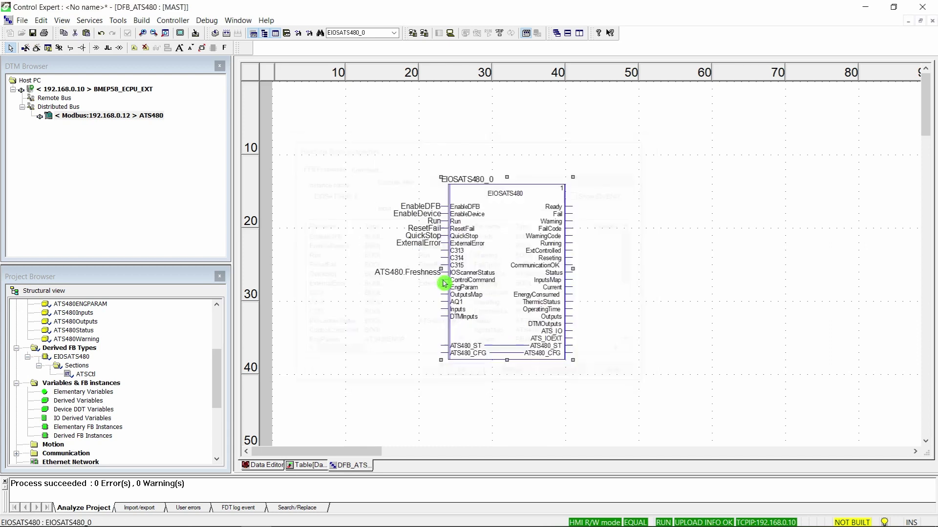
double_click(444, 282)
text(ControlCommand)
key(Return)
key(Return)
Link EngParam, DTMInputs to ATS480.Inputs, ATS480_ST, and newly created ATS480_CFG.
double_click(440, 288)
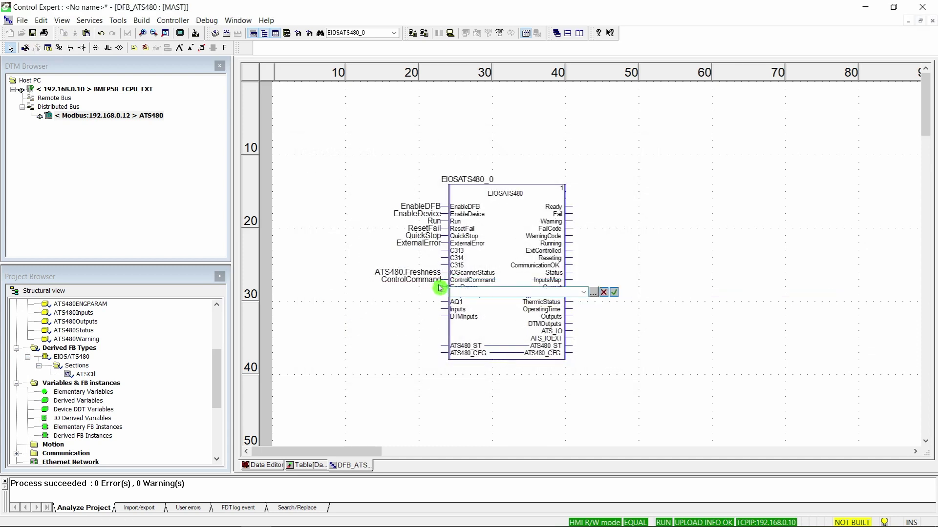
text(EngParam)
key(Return)
key(Return)
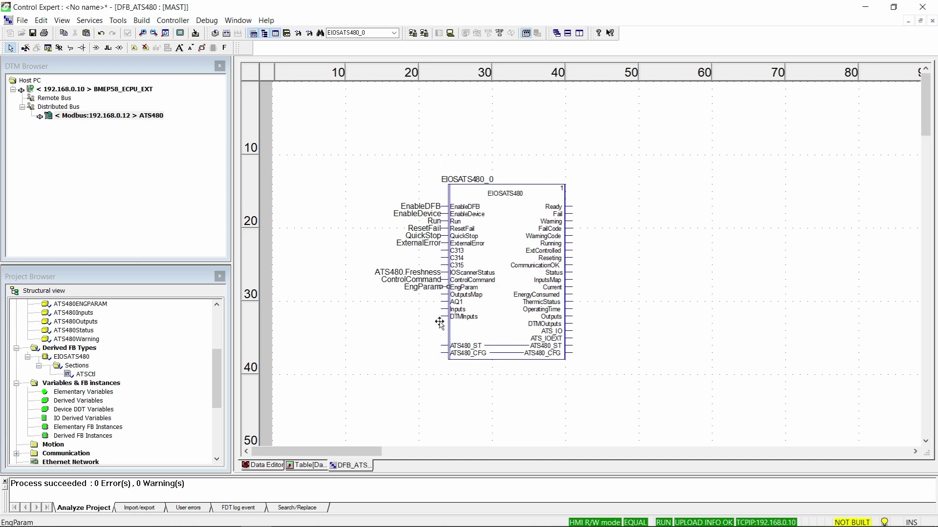
double_click(440, 318)
text(ATS480.Inputs)
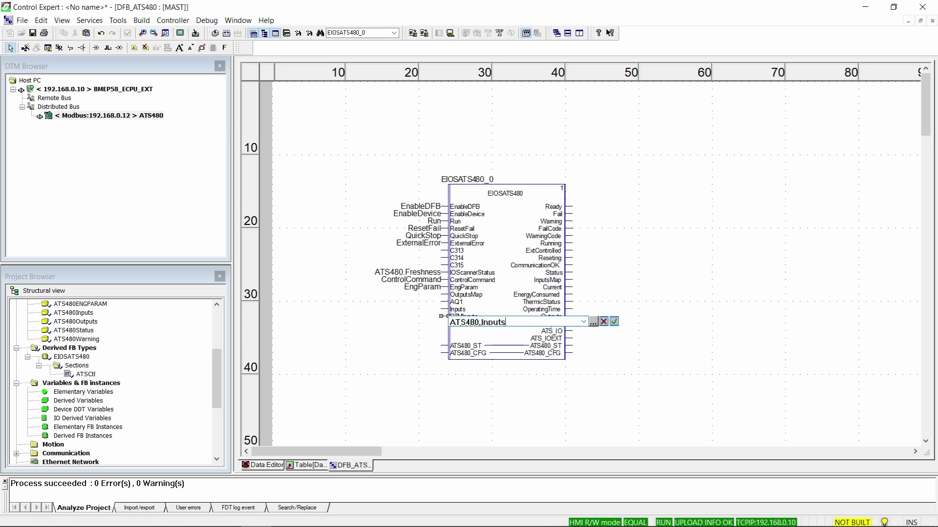
key(Return)
double_click(441, 346)
text(ATS480_ST)
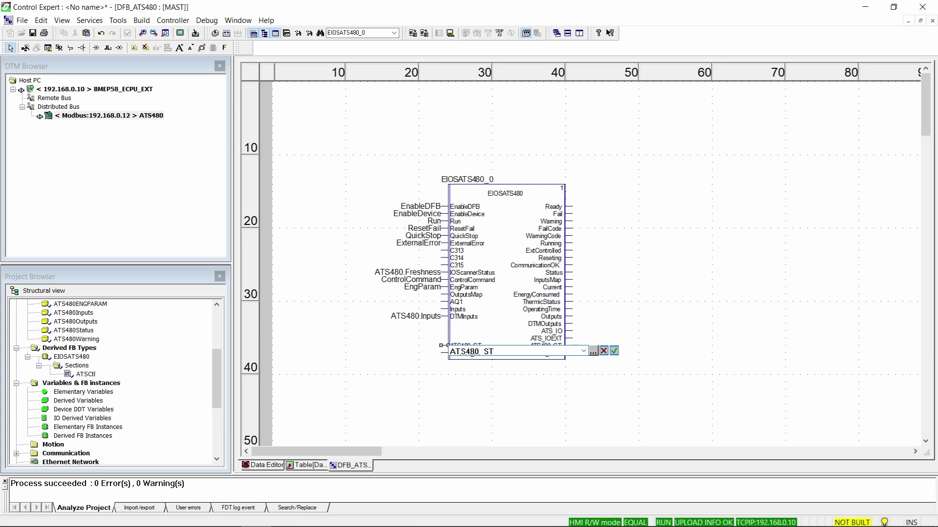
key(Return)
key(Return)
double_click(439, 353)
text(ATS480_ST)
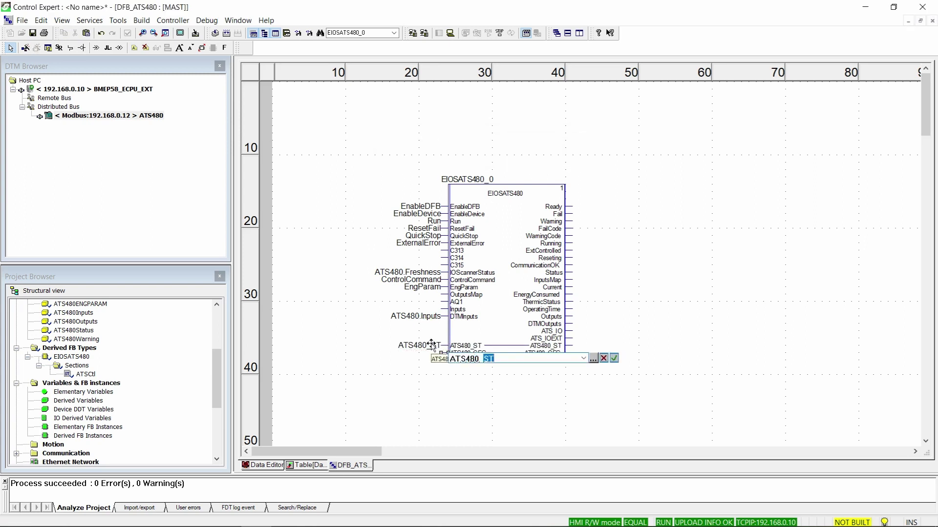
text(CFG)
key(Return)
key(Return)
Link outputs FailCode, Outputs and DTMOutputs, then build the changes online.
double_click(573, 232)
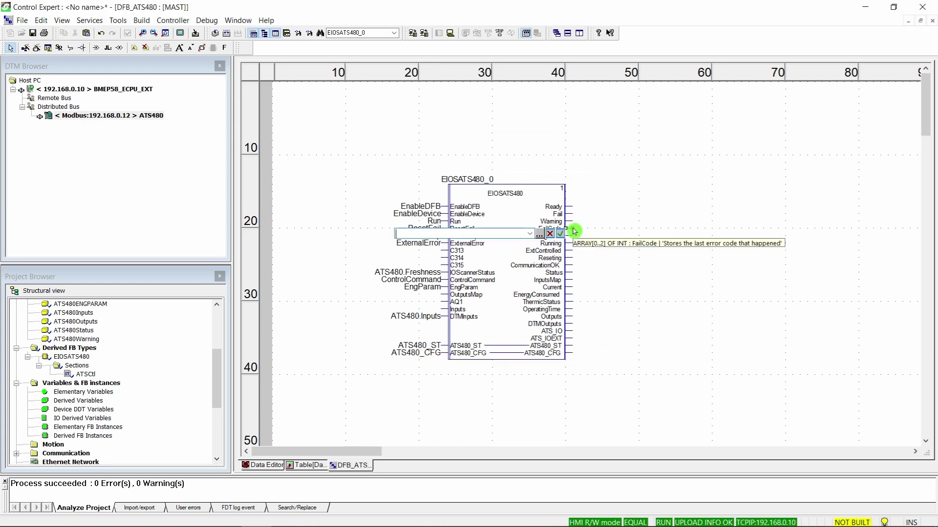
text(FailCode)
key(Return)
key(Return)
double_click(572, 317)
text(Outputs)
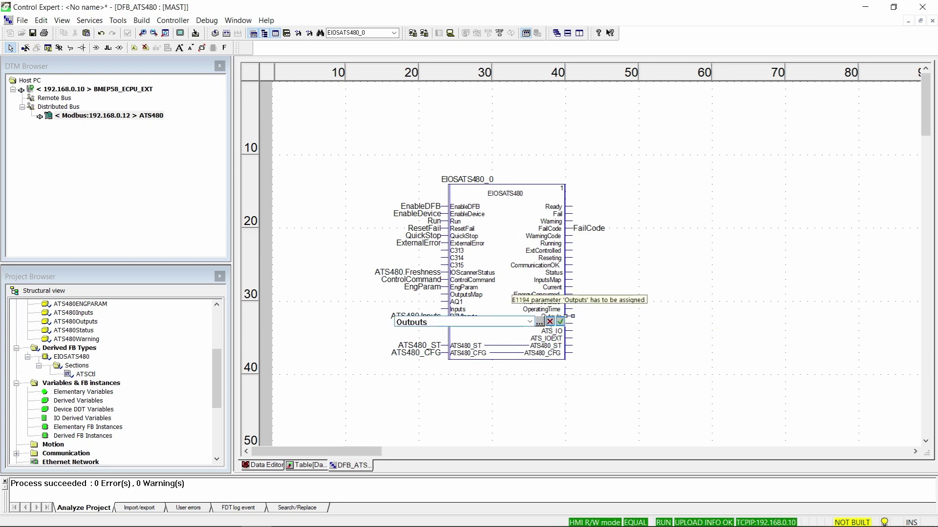
key(Return)
key(Return)
double_click(572, 324)
text(ATS480.Outputs)
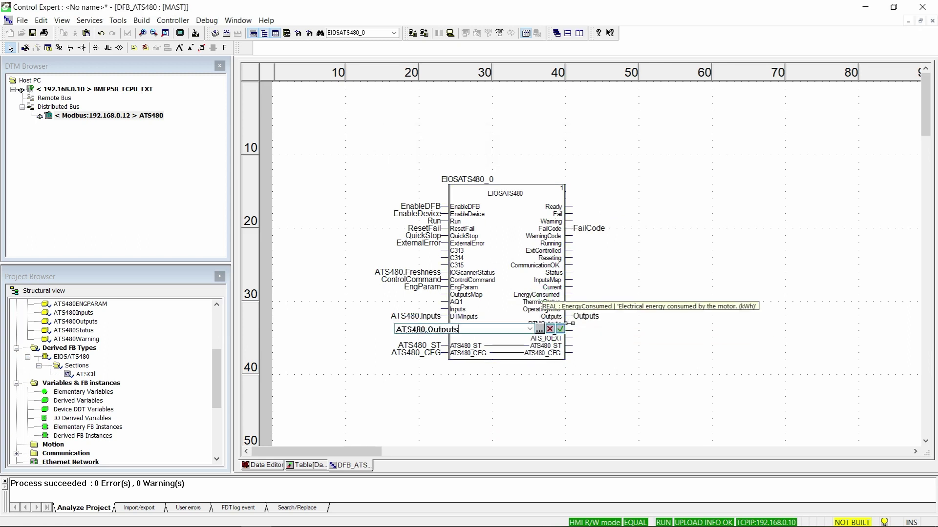
key(Return)
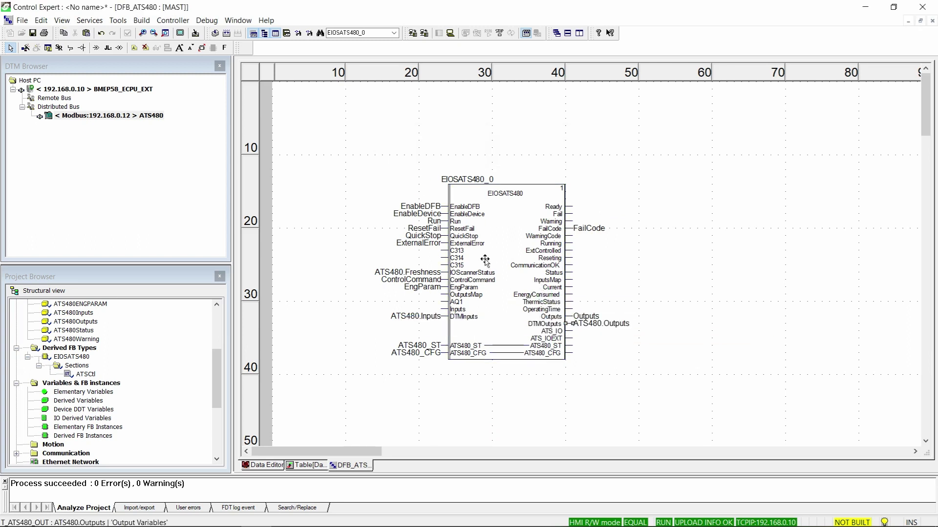
click(226, 33)
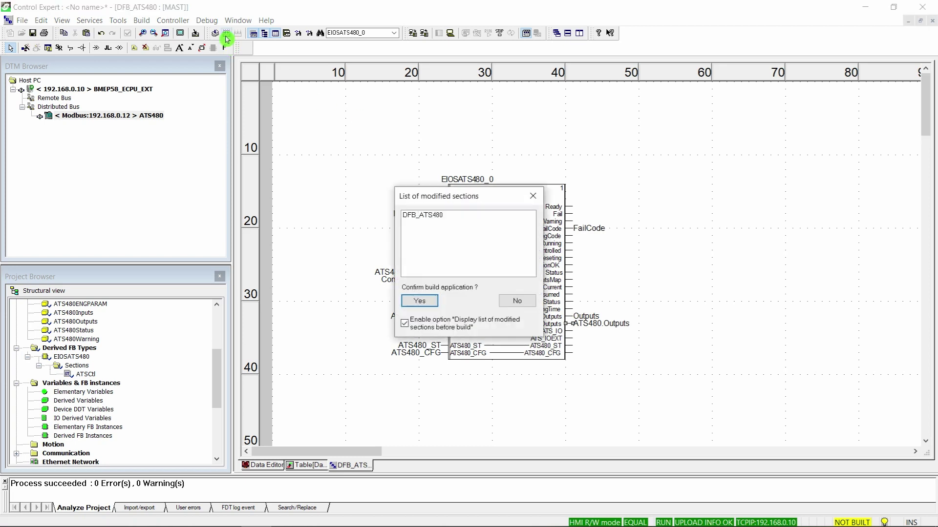
click(419, 301)
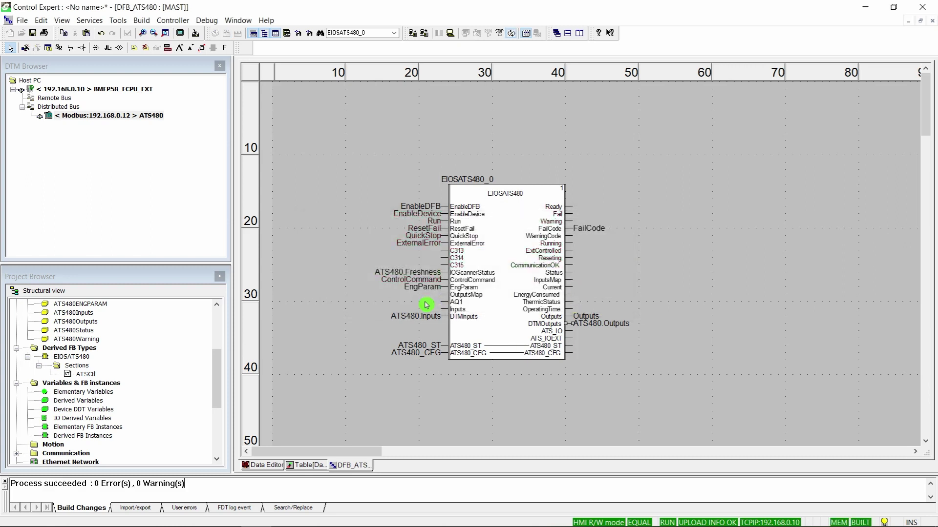
Set EnableDFB to 1 through its Modify Value dialog.
right_click(423, 208)
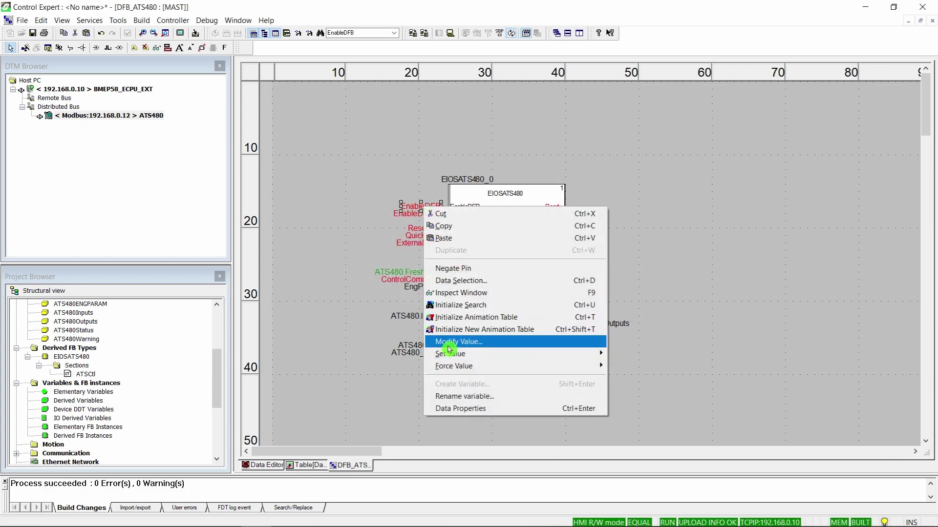
click(449, 344)
click(167, 55)
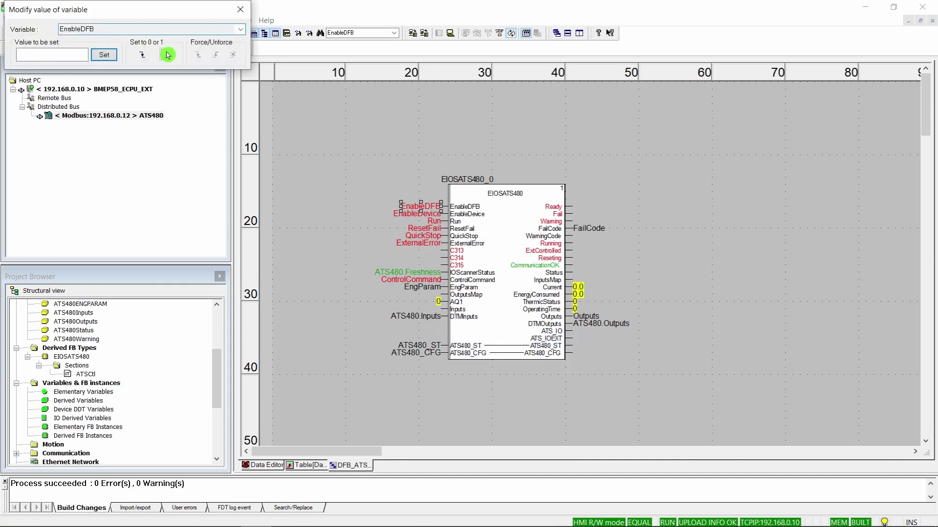
Set EnableDevice and ControlCommand to 1 in the same Modify Value dialog.
click(400, 213)
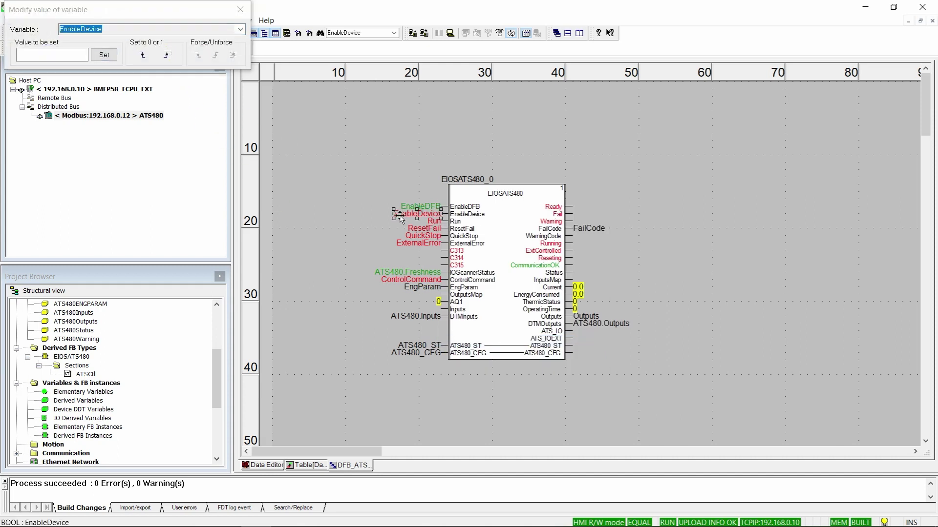
click(165, 56)
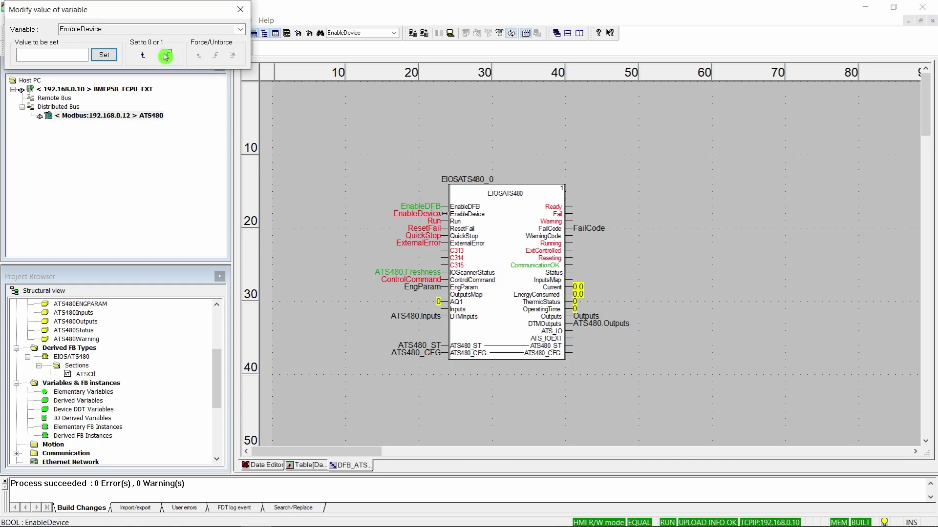
click(430, 281)
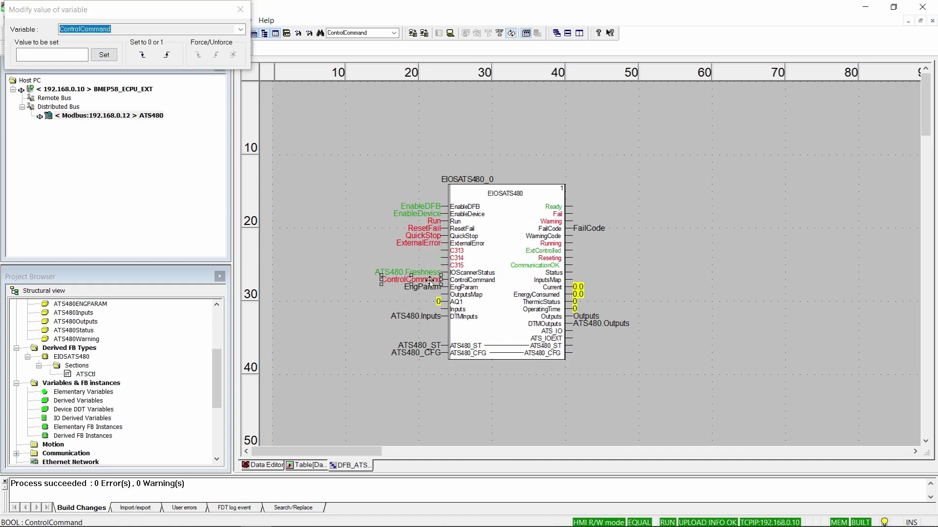
click(168, 57)
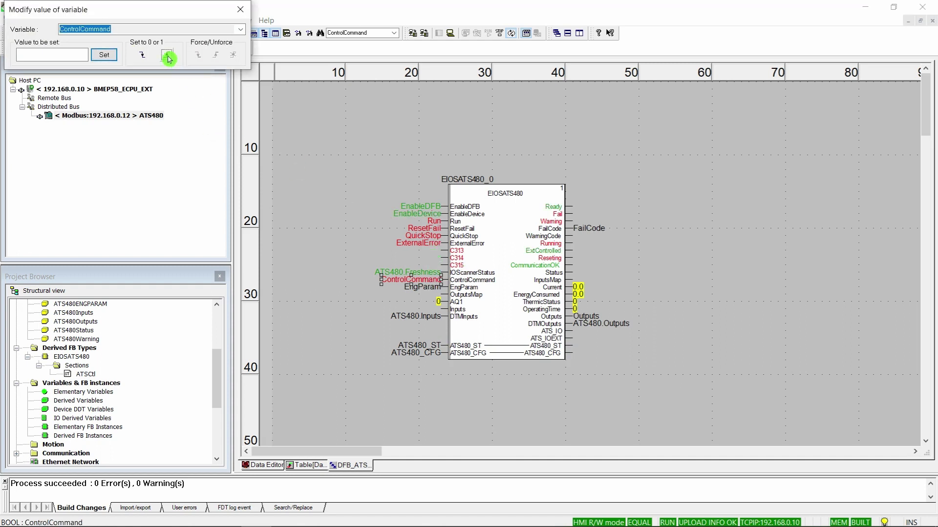
click(433, 220)
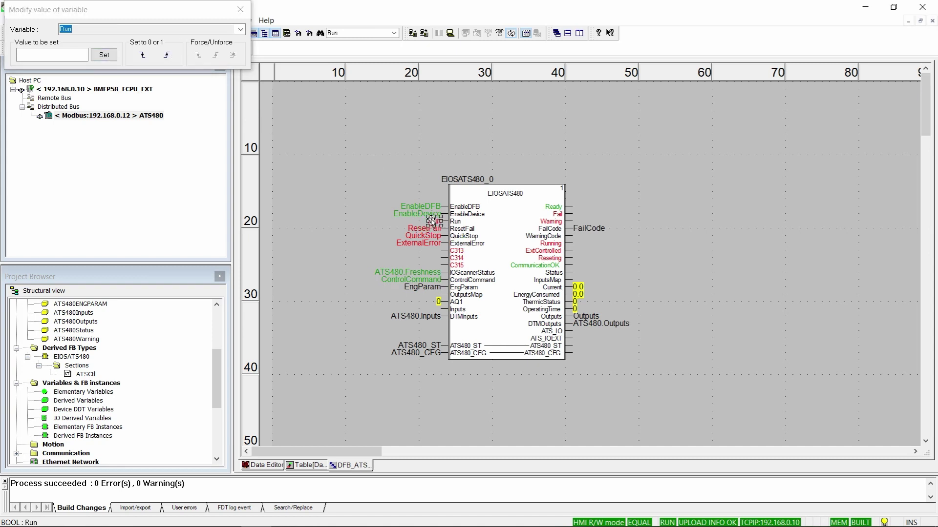
Toggle Run to 1, back to 0, then to 1 again.
click(170, 59)
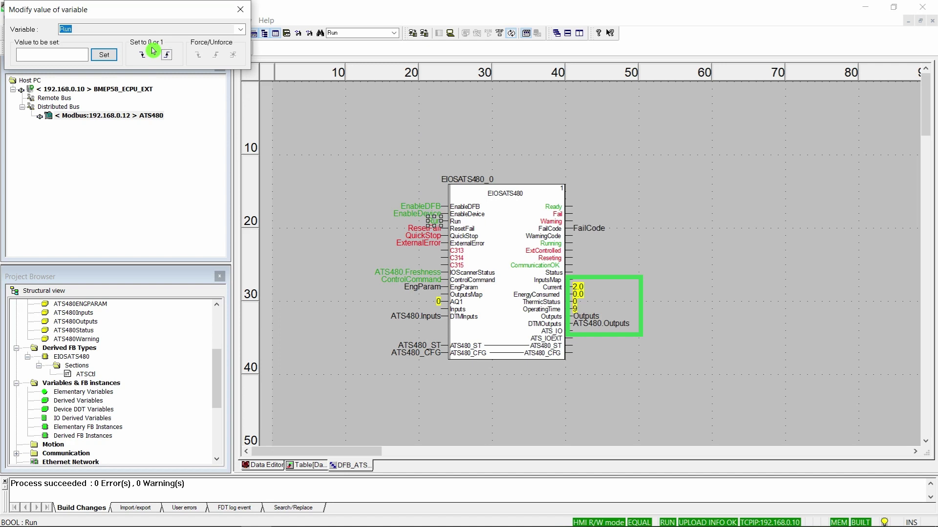
click(145, 56)
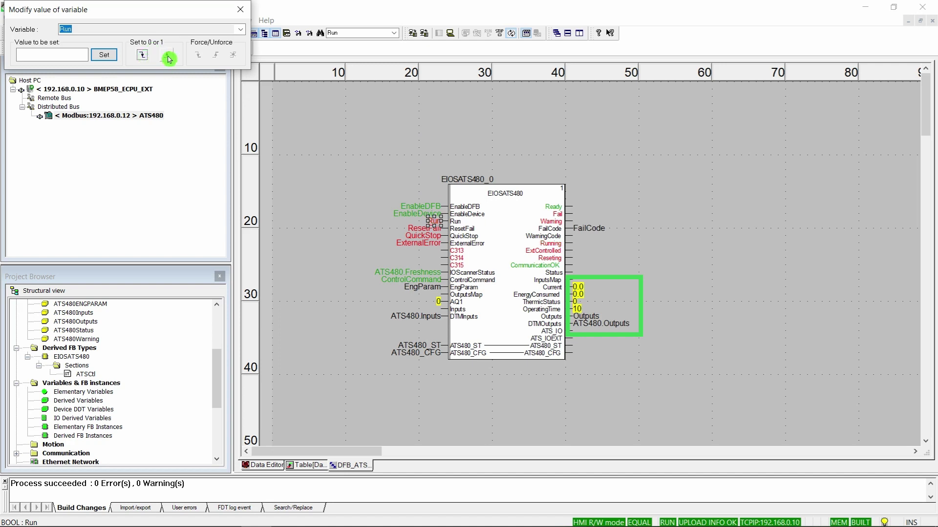
click(169, 58)
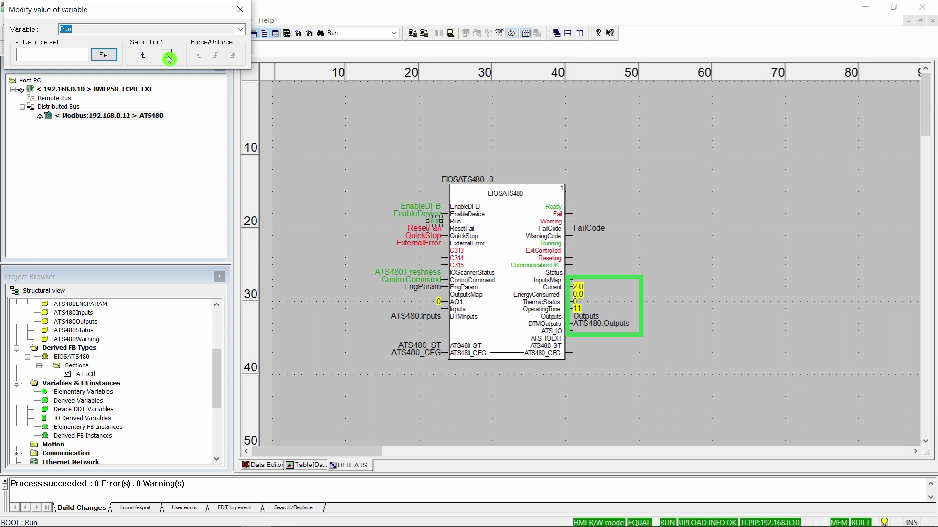